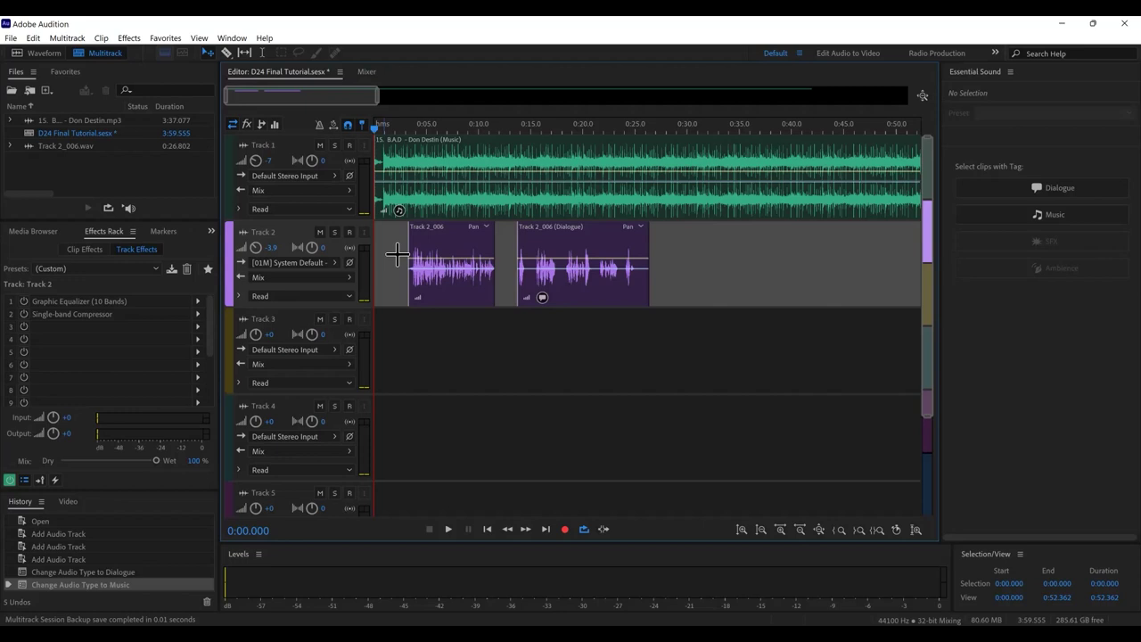
# Step: Select the music clip on Track 1 to show its Music settings and effect chain
pyautogui.click(454, 205)
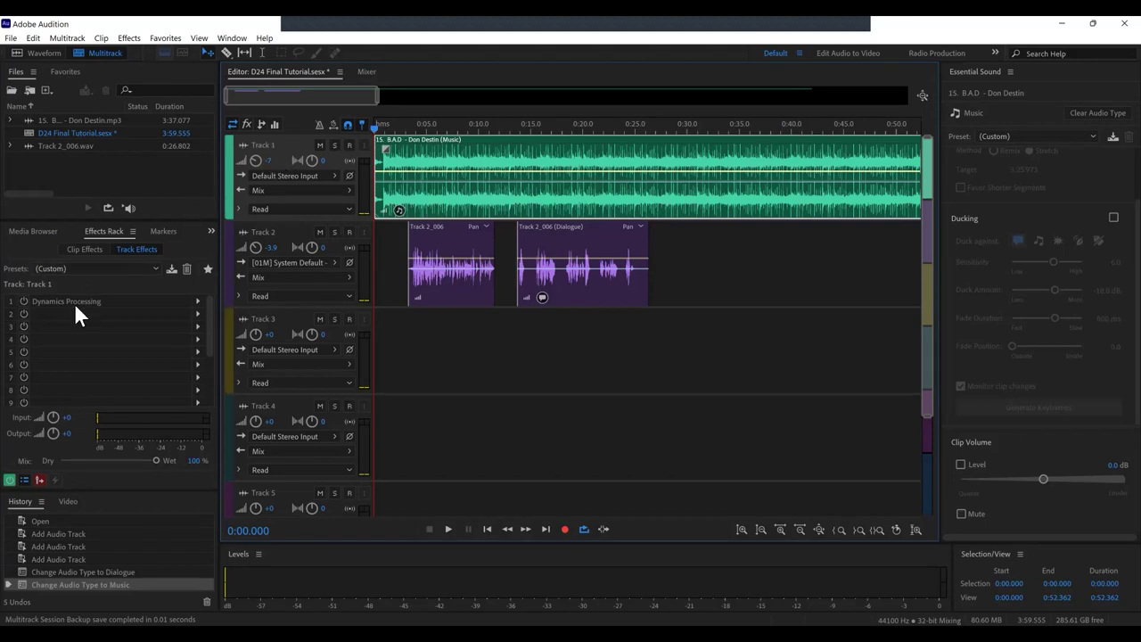
# Step: Bypass and re-enable Track 1's Dynamics Processing, then open its Soft Limit -24dB settings window
pyautogui.click(24, 302)
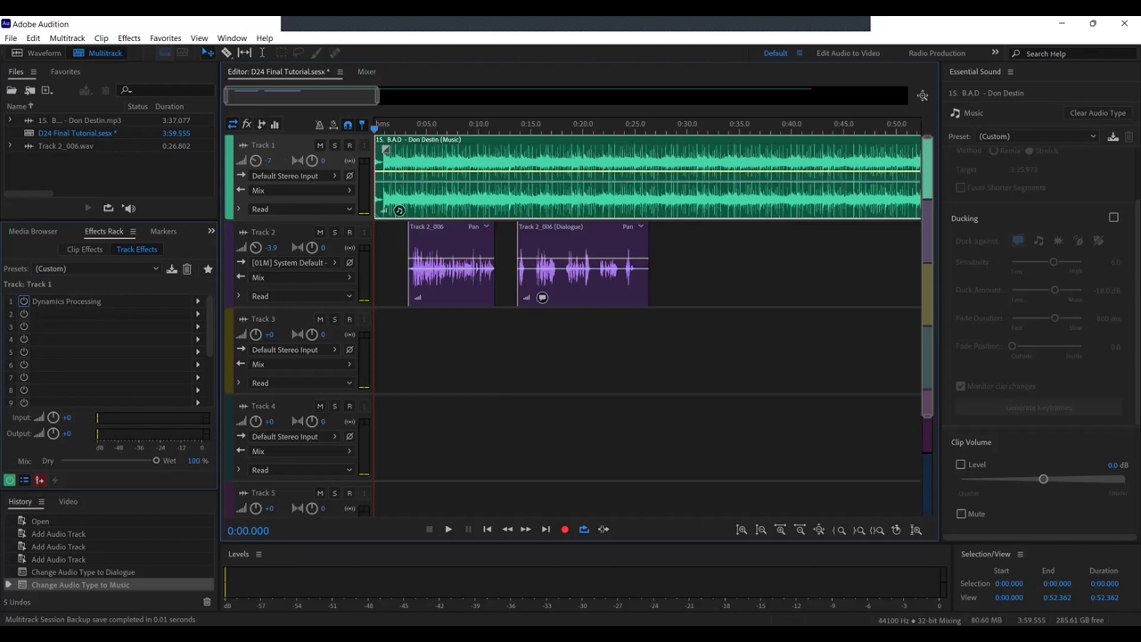
pyautogui.click(24, 302)
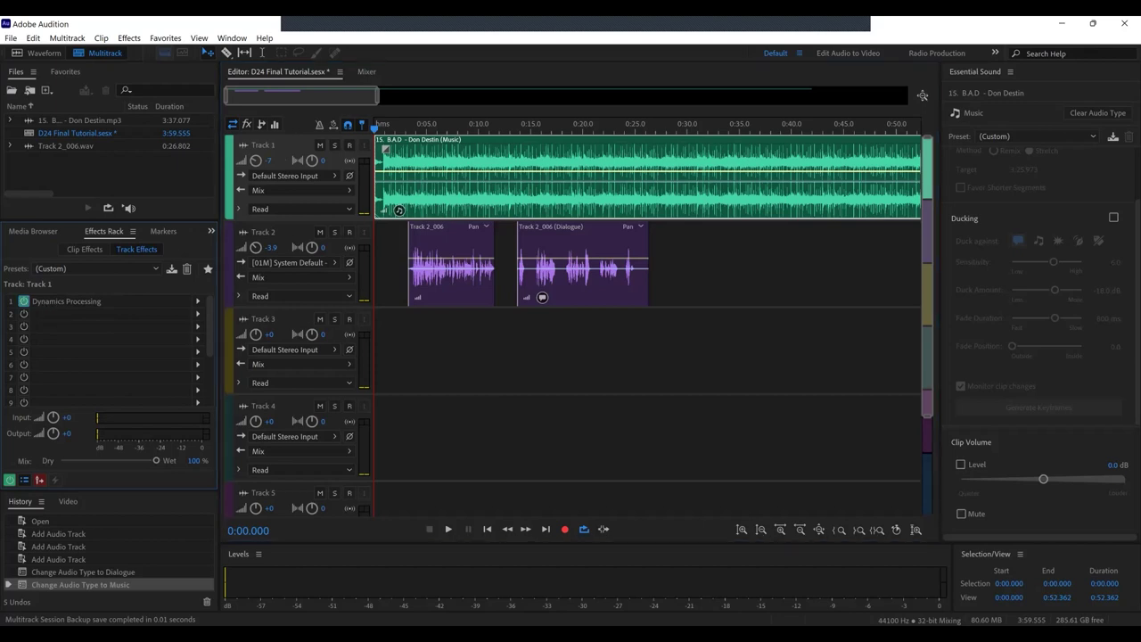
pyautogui.click(195, 299)
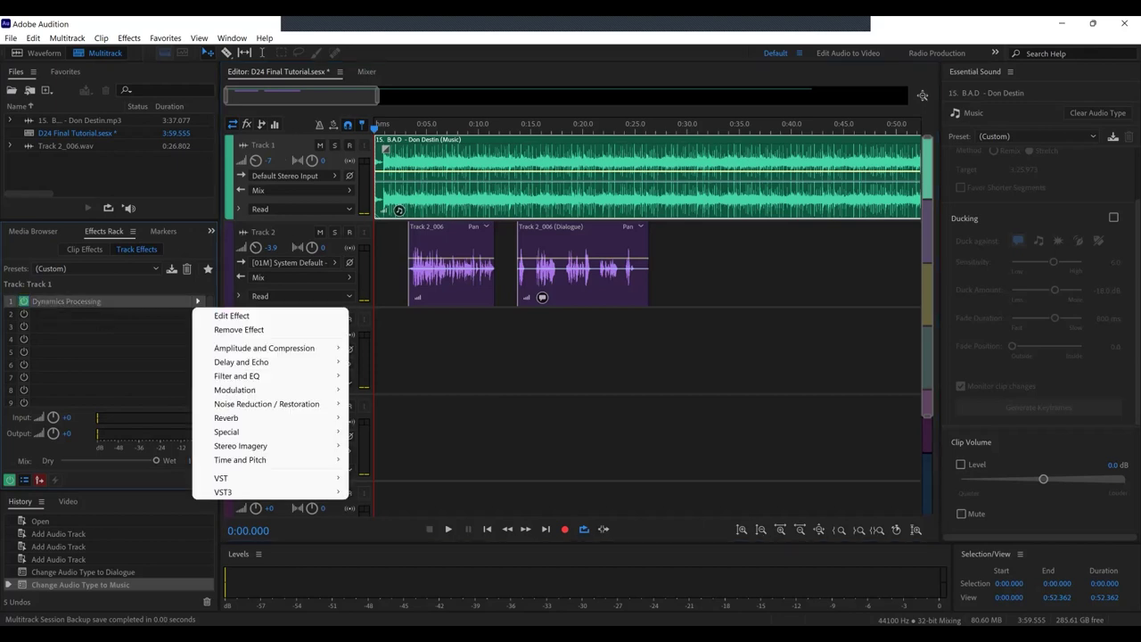
pyautogui.moveTo(267, 347)
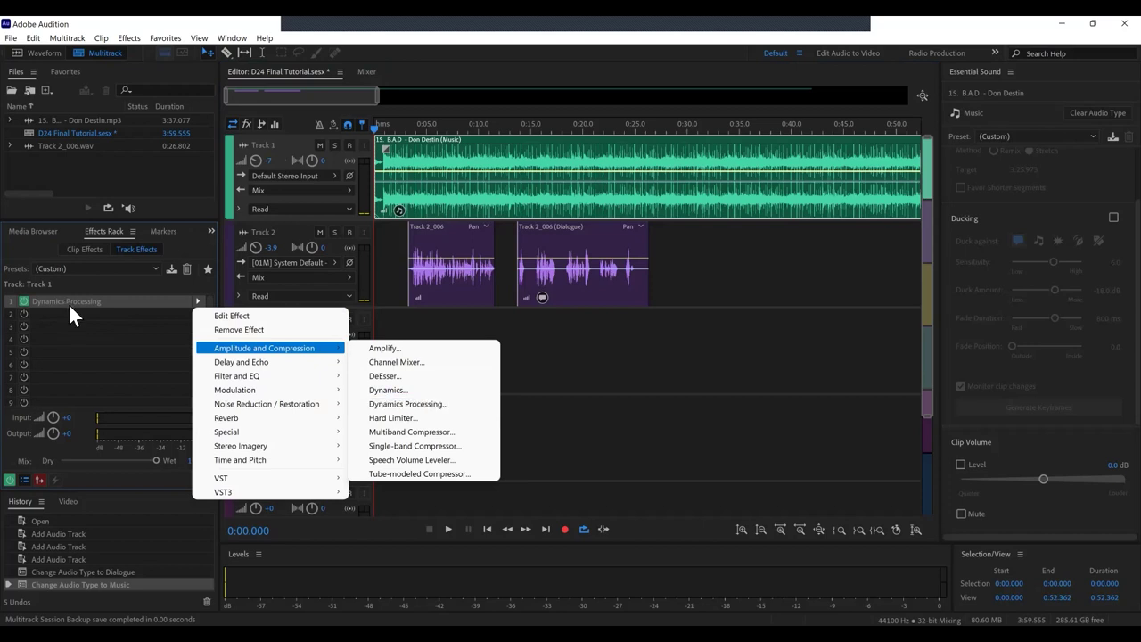
pyautogui.doubleClick(140, 301)
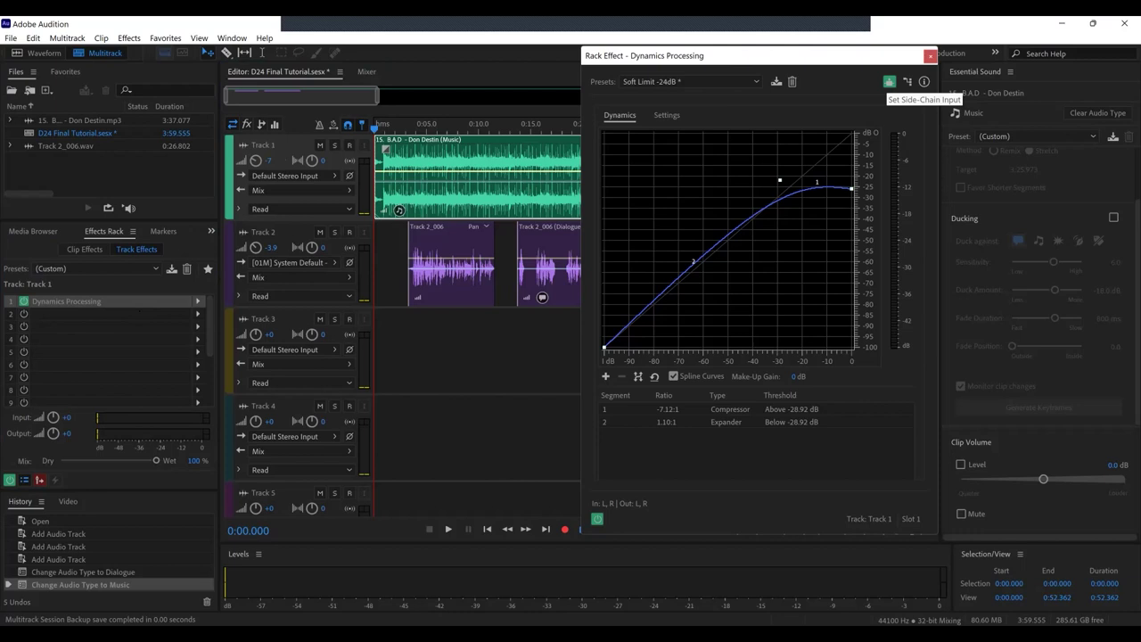
# Step: Keep the side-chain input on Mono and move the curve's top point so 0 dB maps to -25.6 dB
pyautogui.click(889, 81)
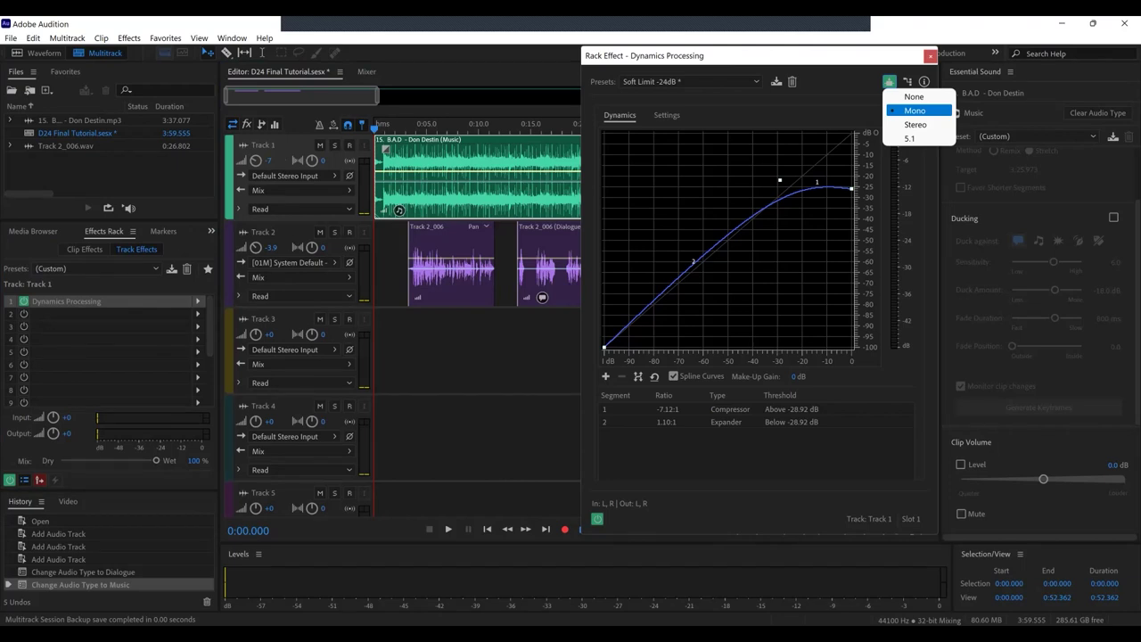
pyautogui.press('Escape')
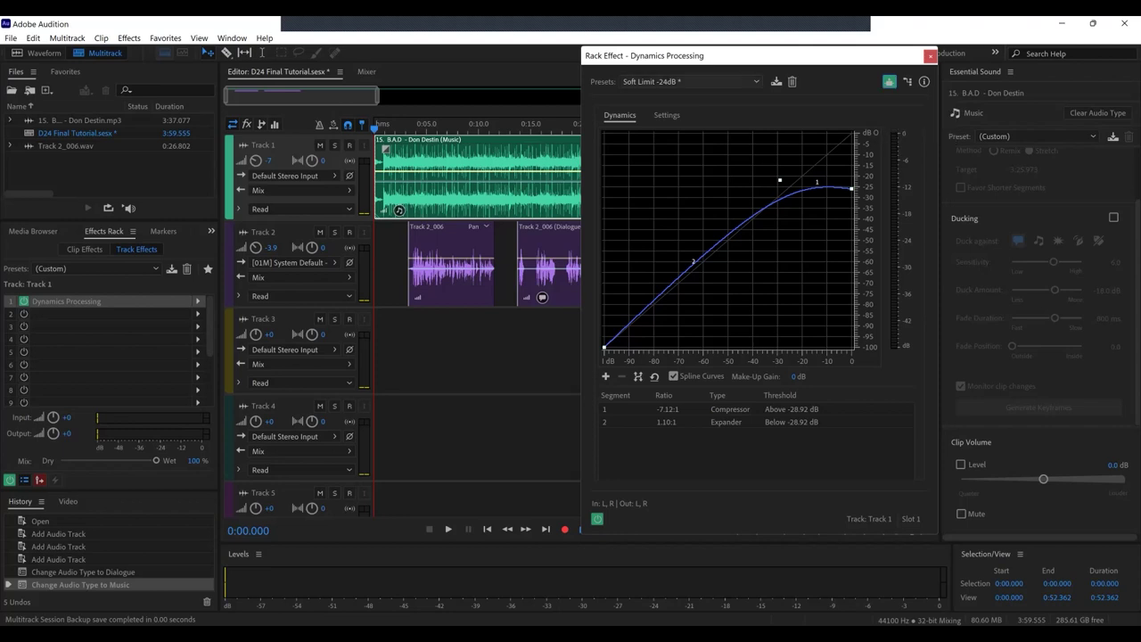
pyautogui.hotkey('alt', 'Down')
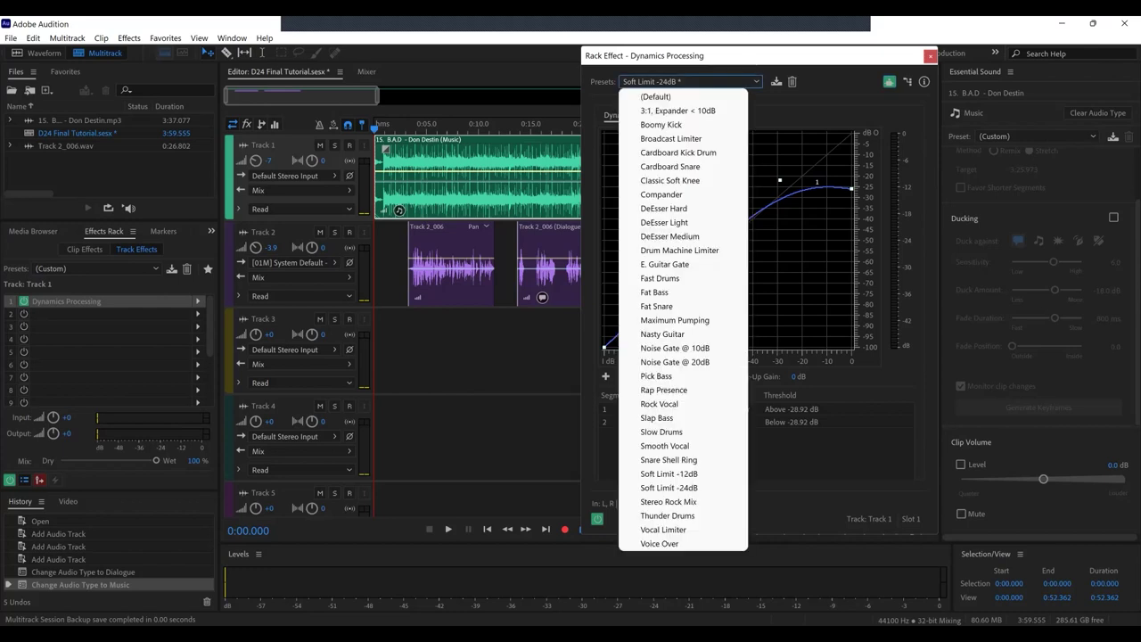
pyautogui.press('Down')
pyautogui.press('Down')
pyautogui.press('Down')
pyautogui.press('Down')
pyautogui.press('Down')
pyautogui.click(852, 190)
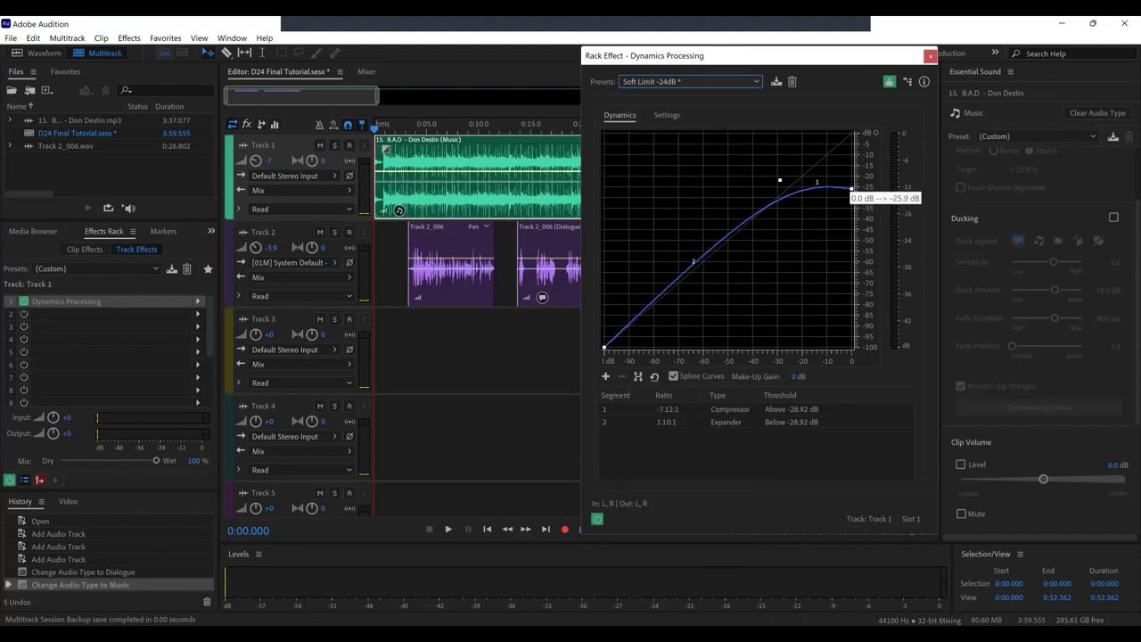
pyautogui.moveTo(852, 188); pyautogui.dragTo(851, 189)
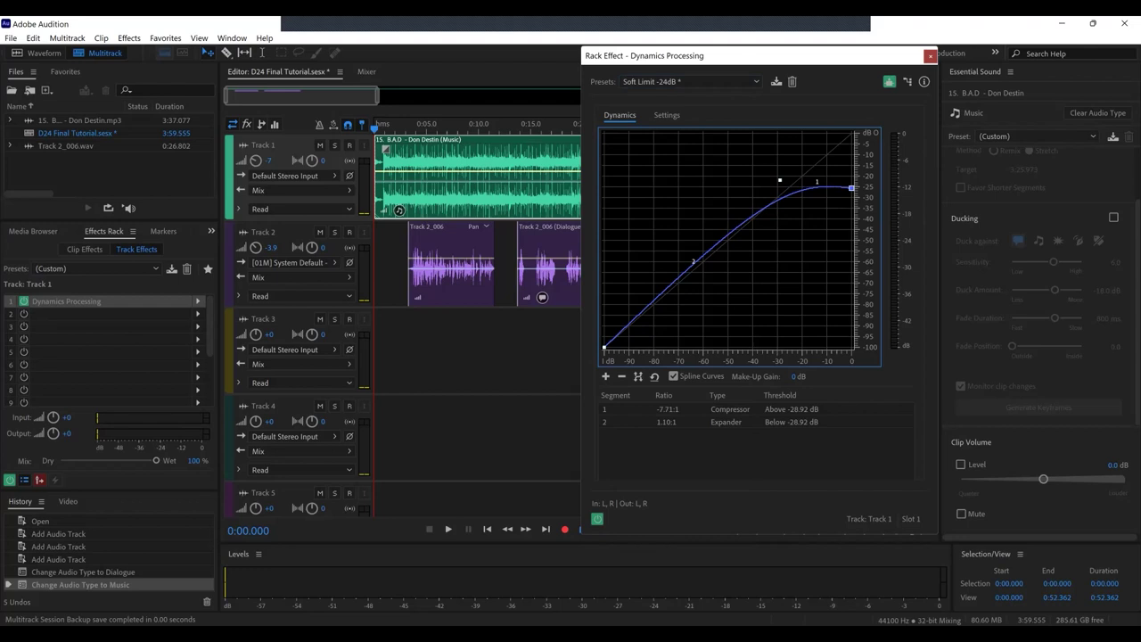
# Step: Close the Dynamics Processing window, select Track 2, and show effect slots in all track headers
pyautogui.click(930, 55)
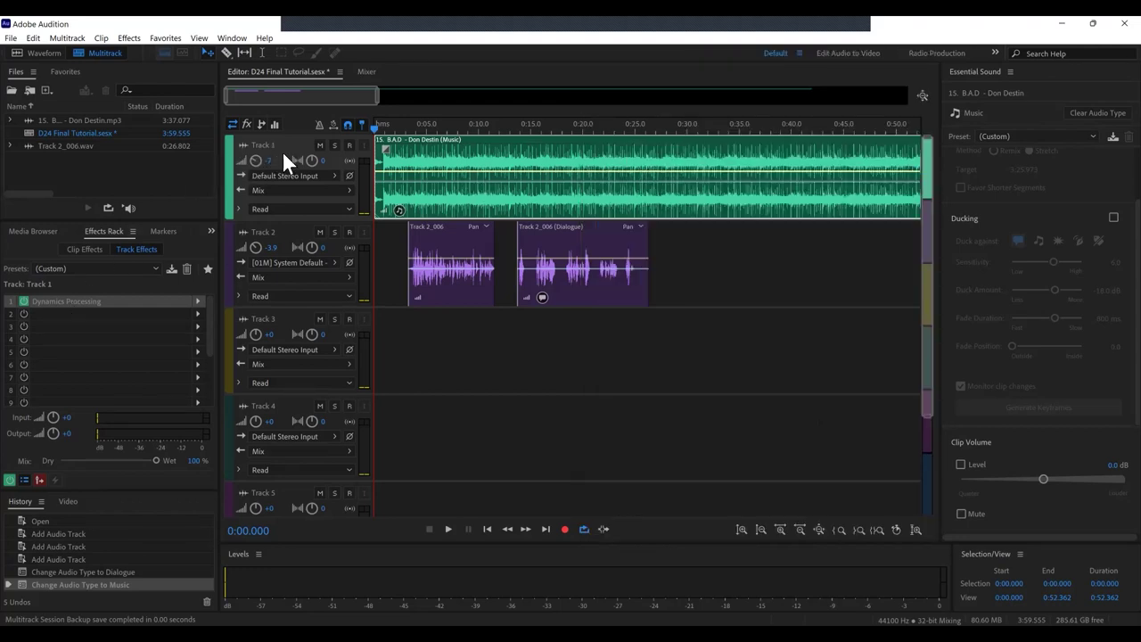
pyautogui.click(286, 240)
pyautogui.click(285, 238)
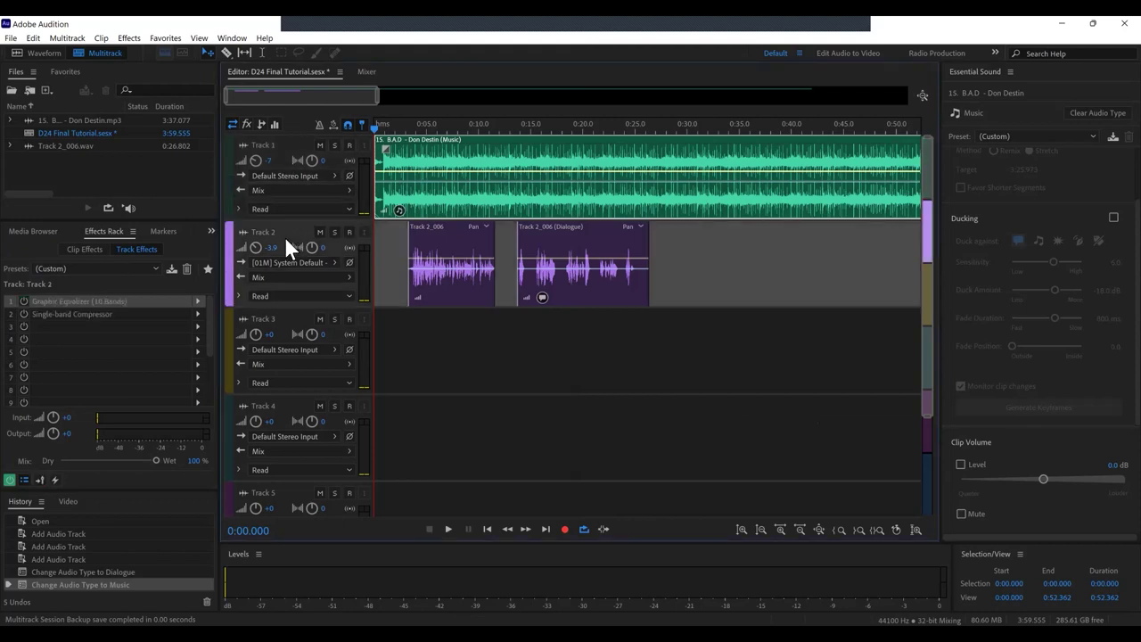
pyautogui.click(248, 125)
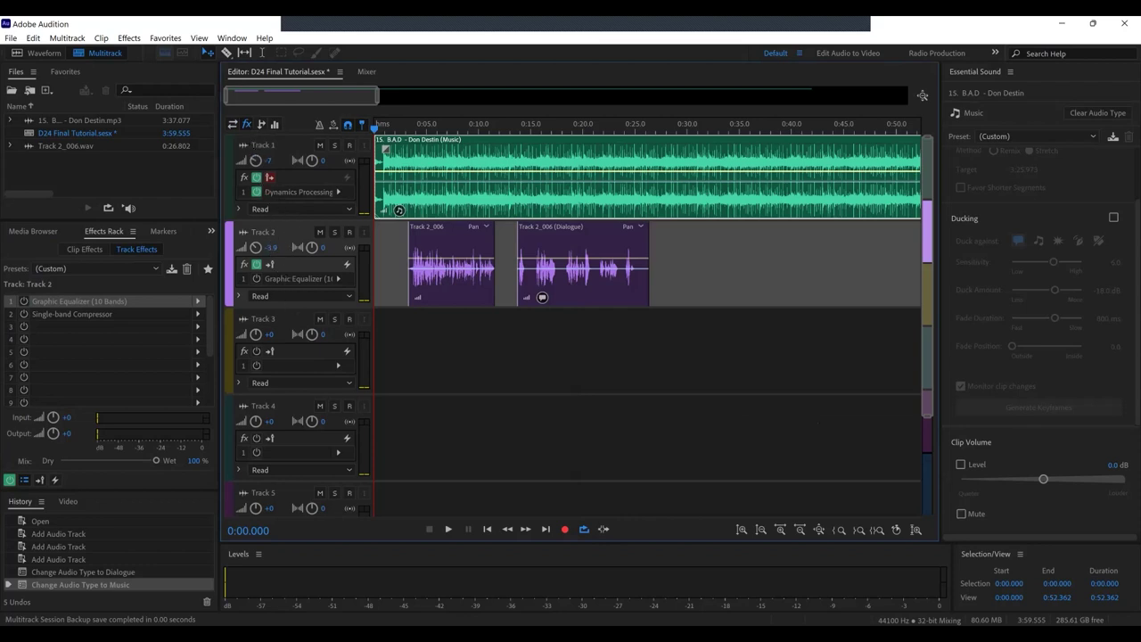
pyautogui.scroll(-5, 275, 246)
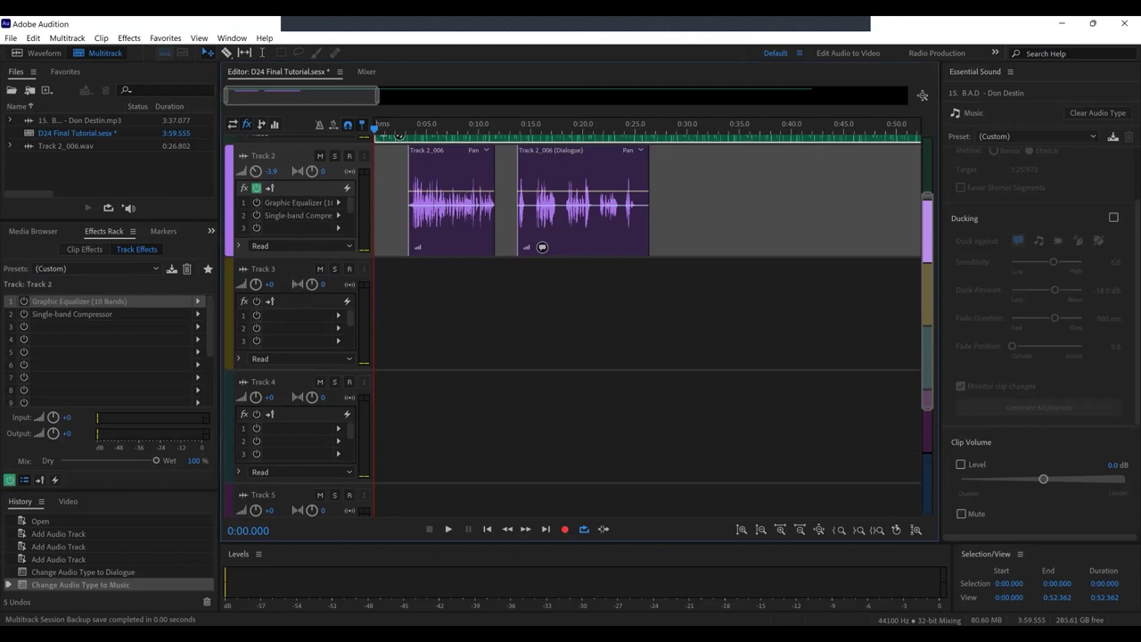
# Step: Select the empty Track 3 for deletion
pyautogui.click(277, 308)
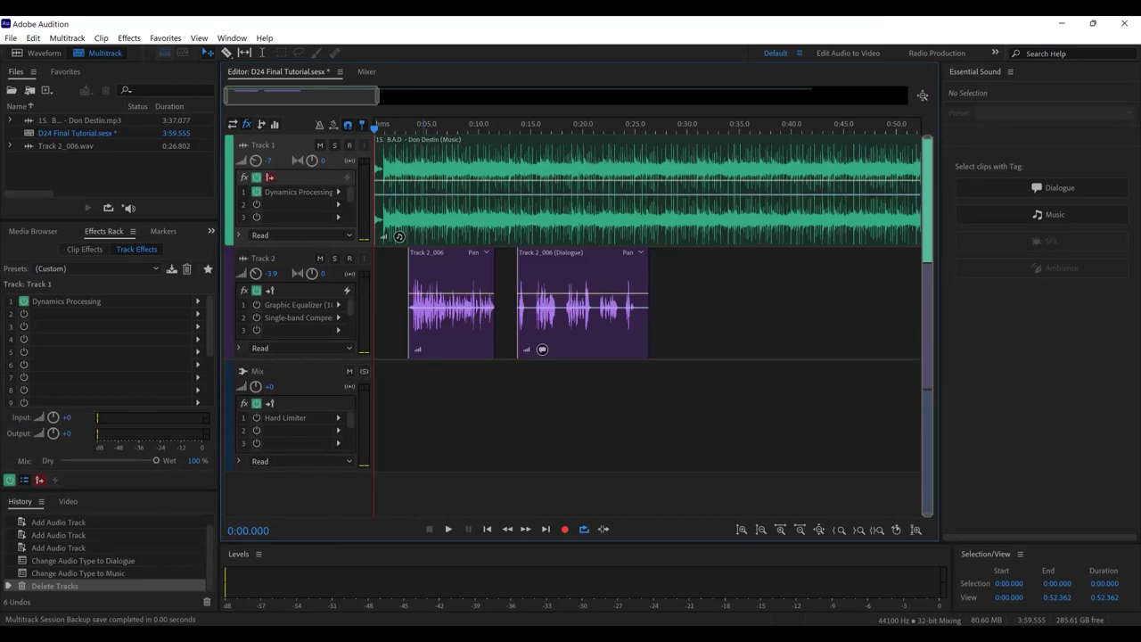
# Step: Show track sends and route Track 2's S1 send to Dynamics Processing (Track 1 - Slot 1) side-chain
pyautogui.click(263, 125)
pyautogui.click(286, 255)
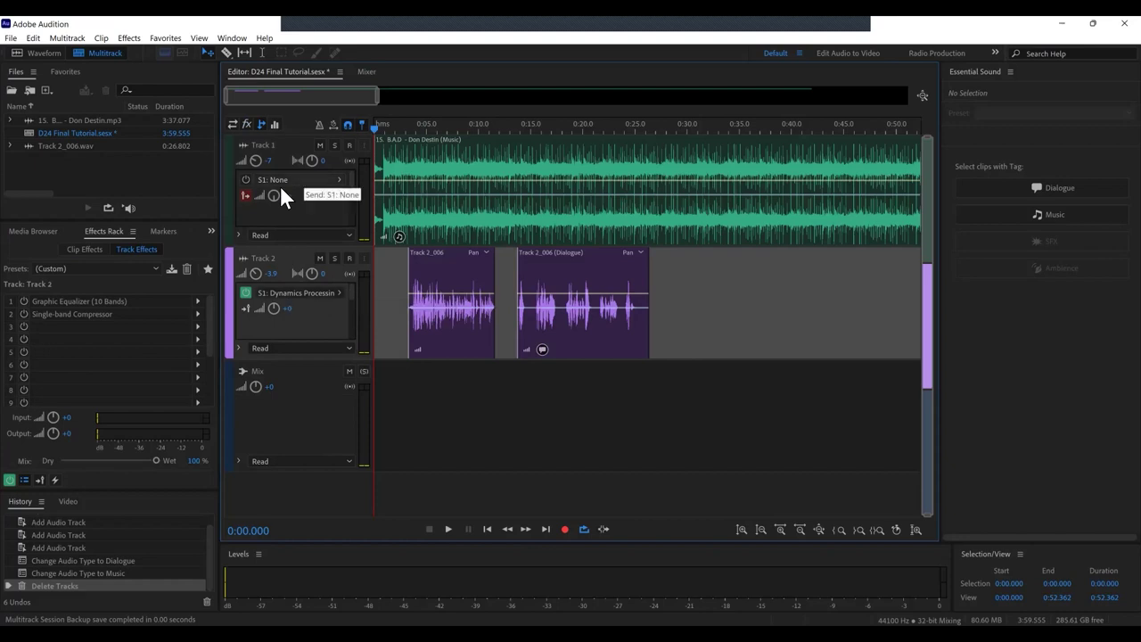
pyautogui.click(307, 296)
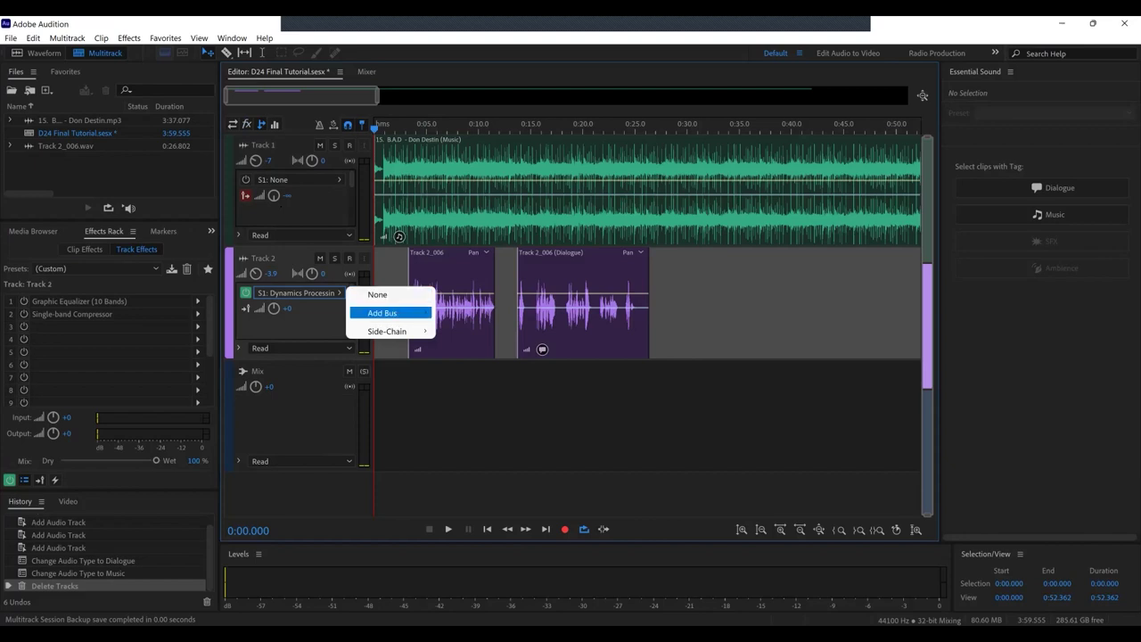
pyautogui.moveTo(392, 312)
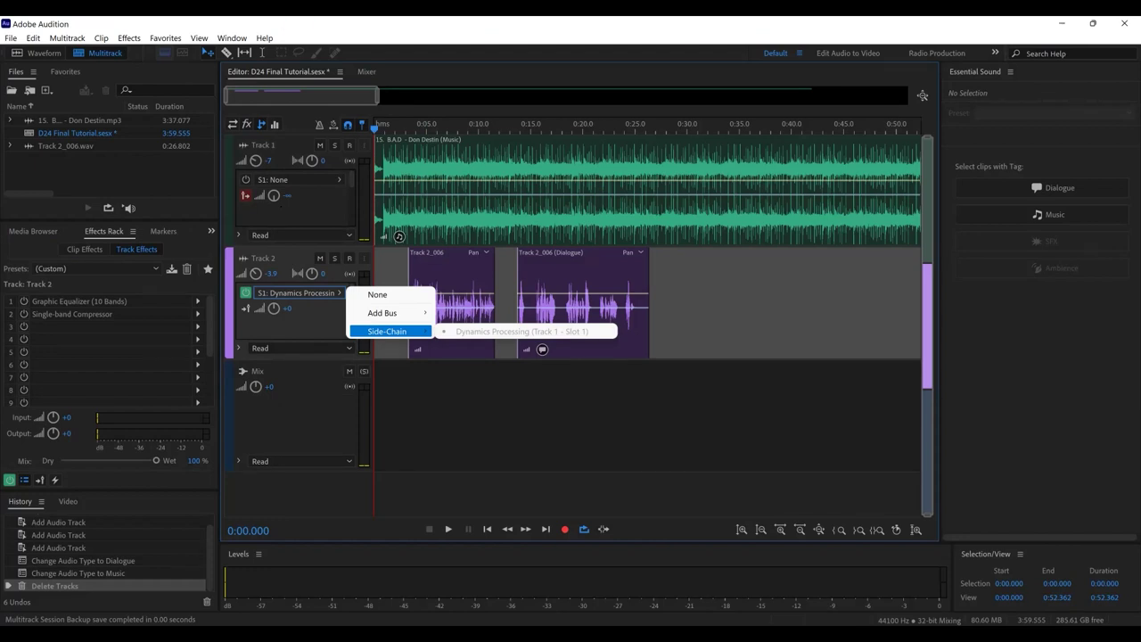
# Step: Confirm the side-chain send, then play the session from the start and stop at 0:12.347
pyautogui.click(415, 82)
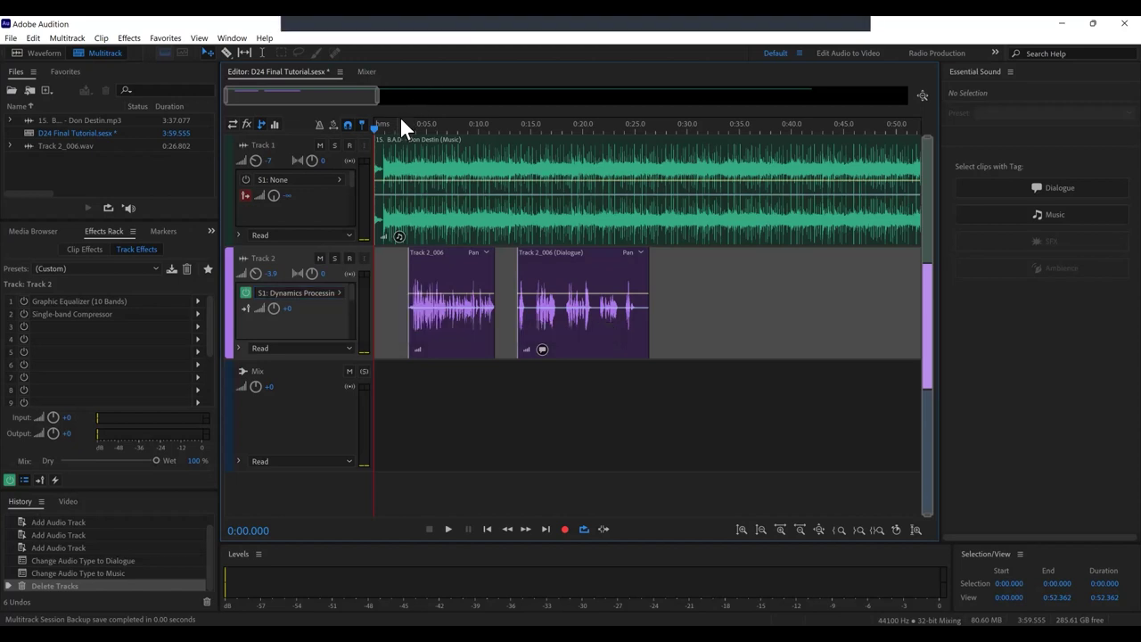
pyautogui.press('space')
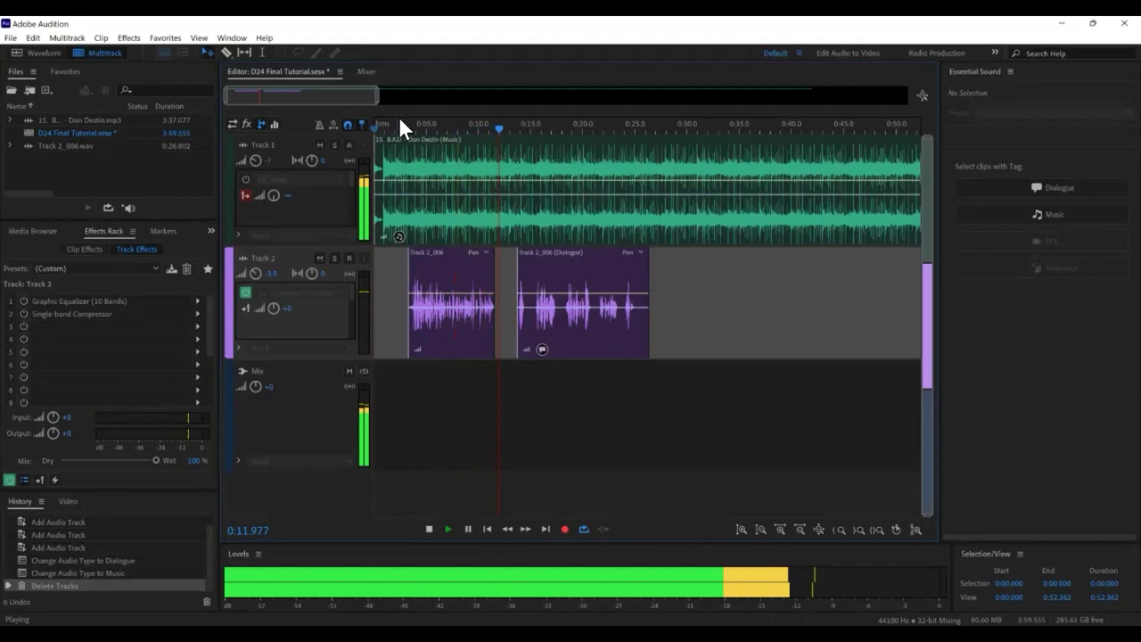
pyautogui.press('space')
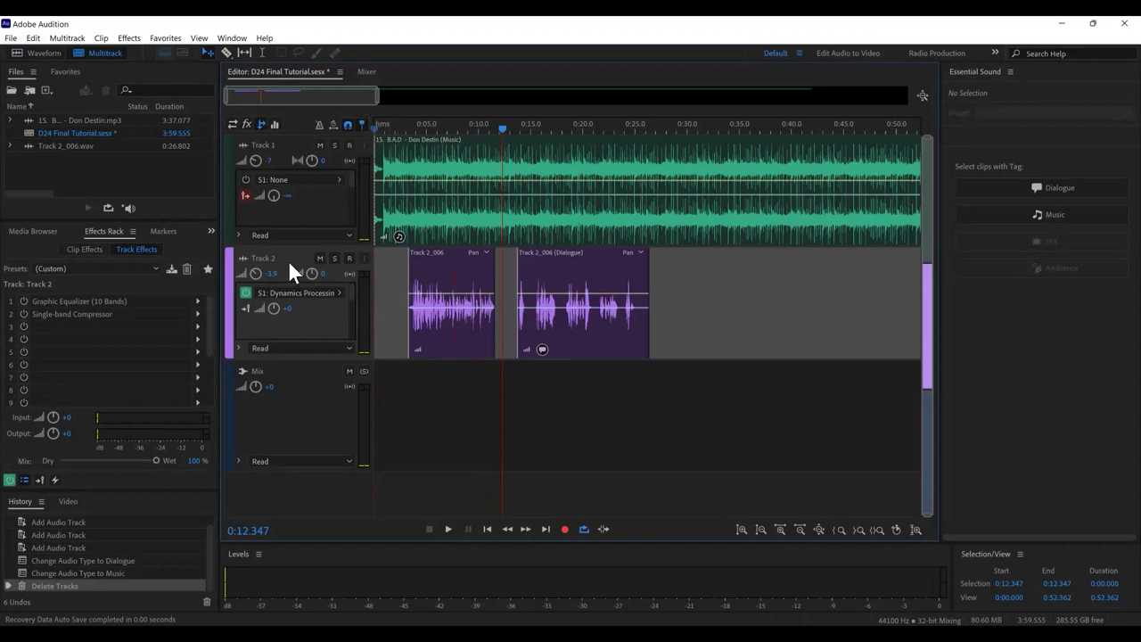
# Step: Play from 0:12.6 through the dialogue to 0:28.213, then return the playhead to the start
pyautogui.click(507, 126)
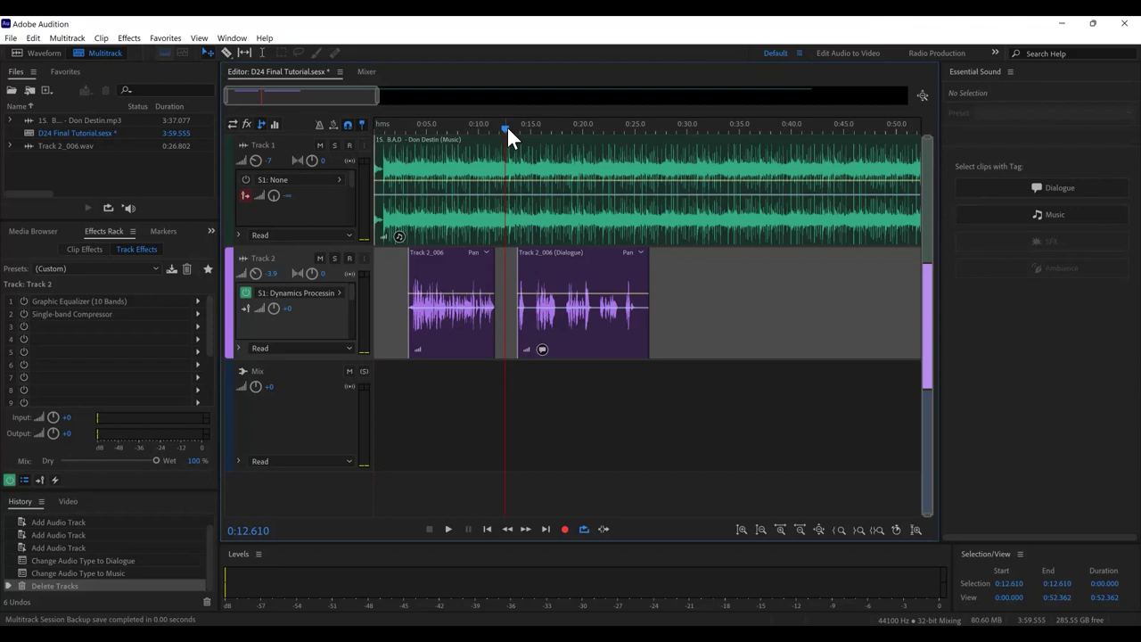
pyautogui.press('space')
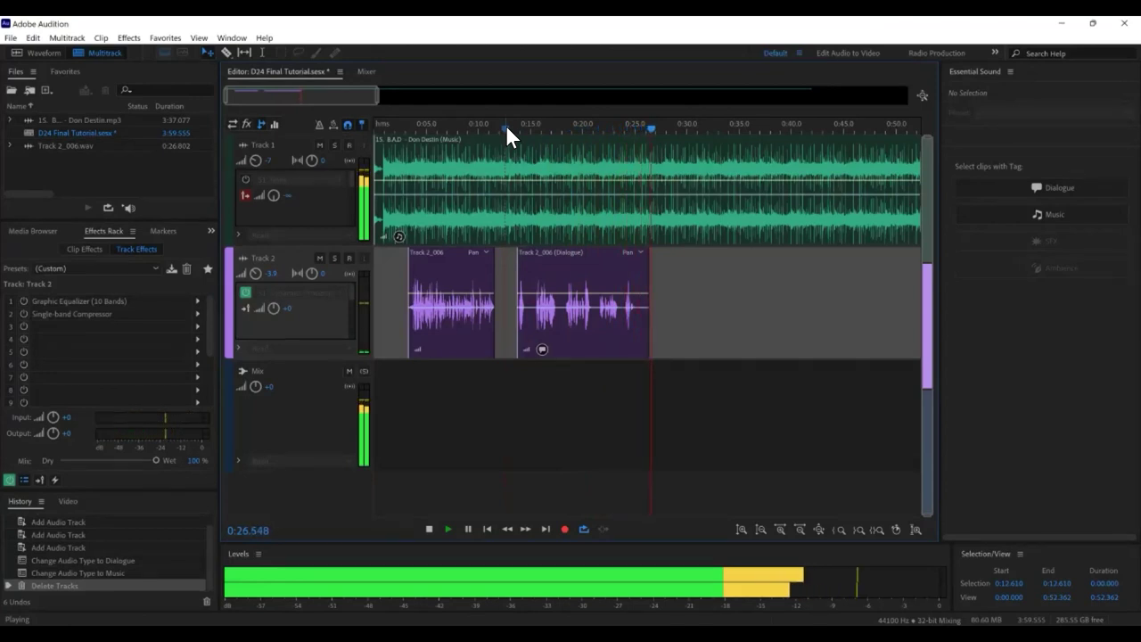
pyautogui.press('space')
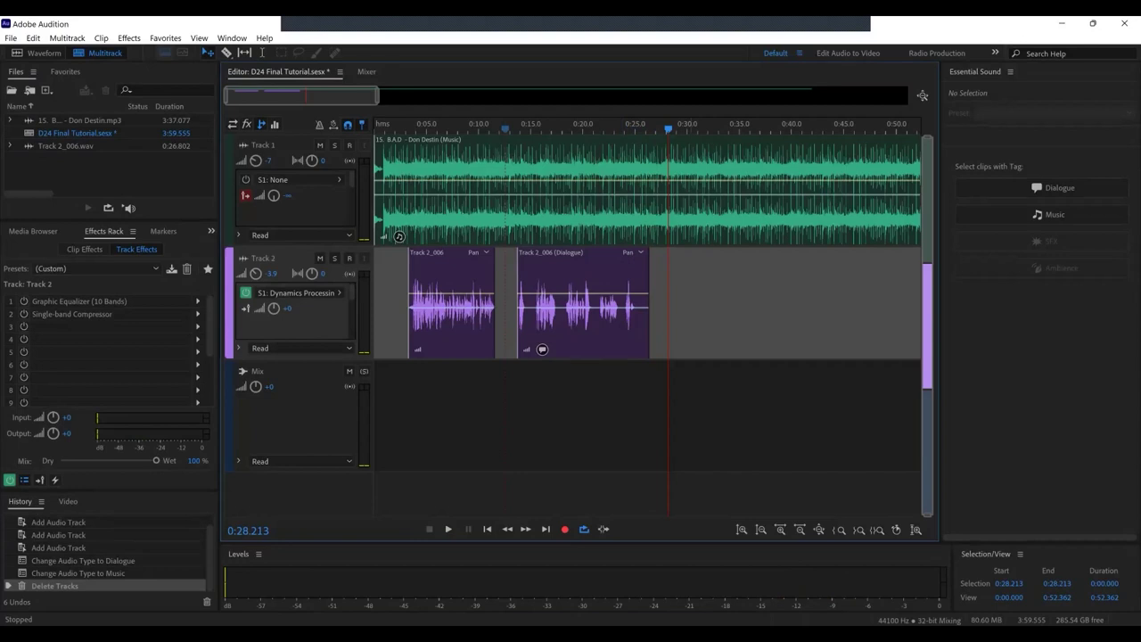
pyautogui.press('space')
pyautogui.click(373, 135)
pyautogui.press('space')
# Step: Set Track 1's Mixer fader from -7 to -7.5 dB, then go back to the Editor with Track 2 selected
pyautogui.click(293, 160)
pyautogui.click(293, 160)
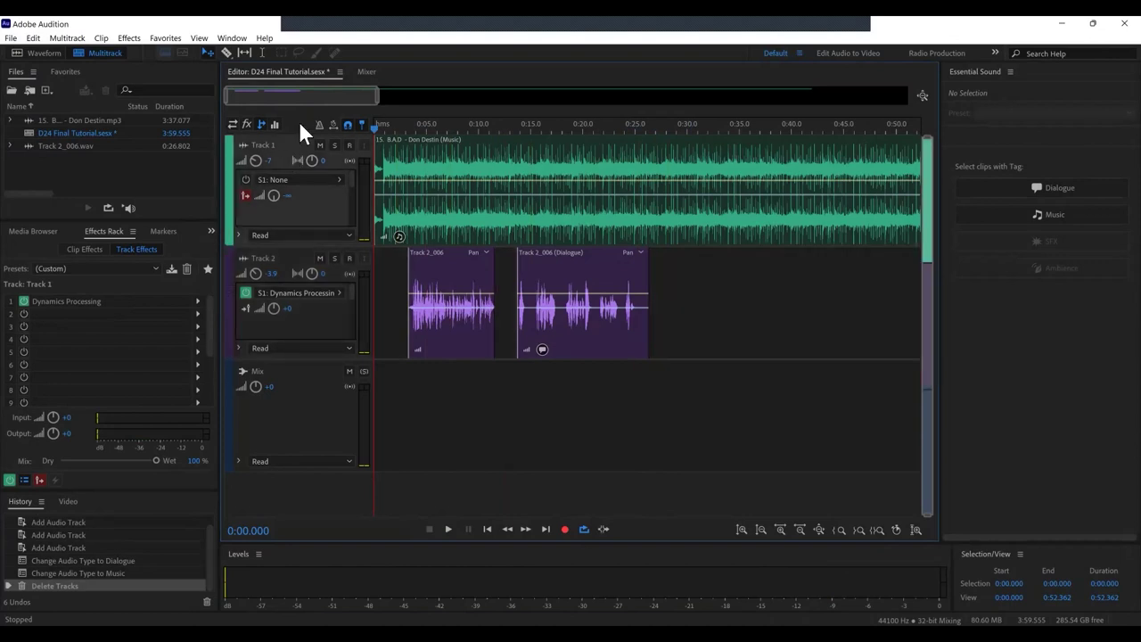
pyautogui.click(367, 72)
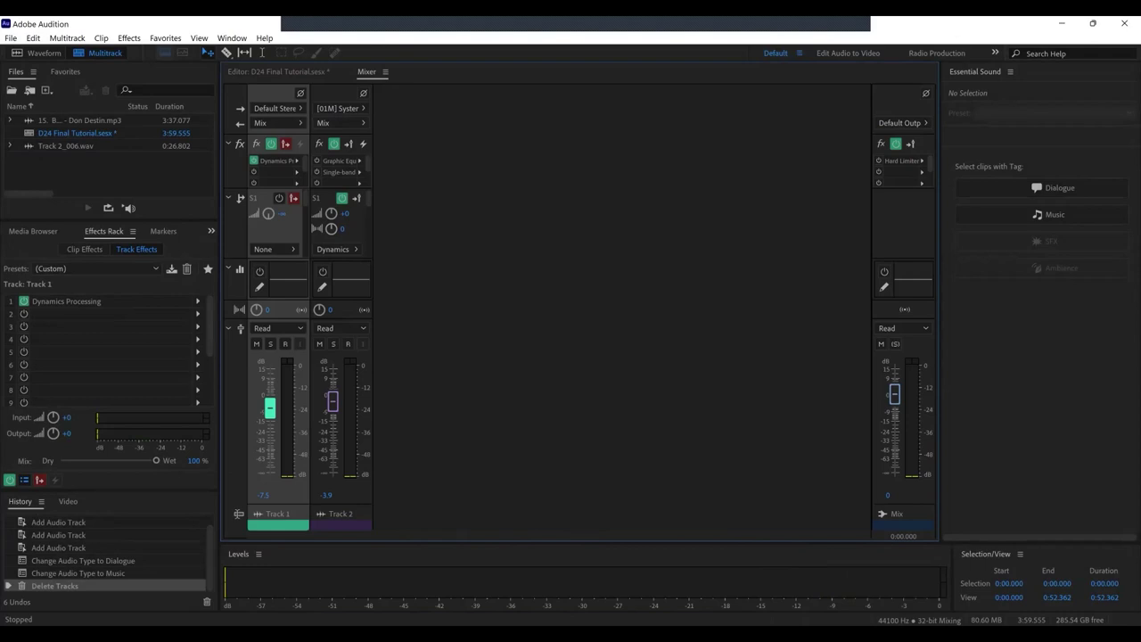
pyautogui.click(340, 514)
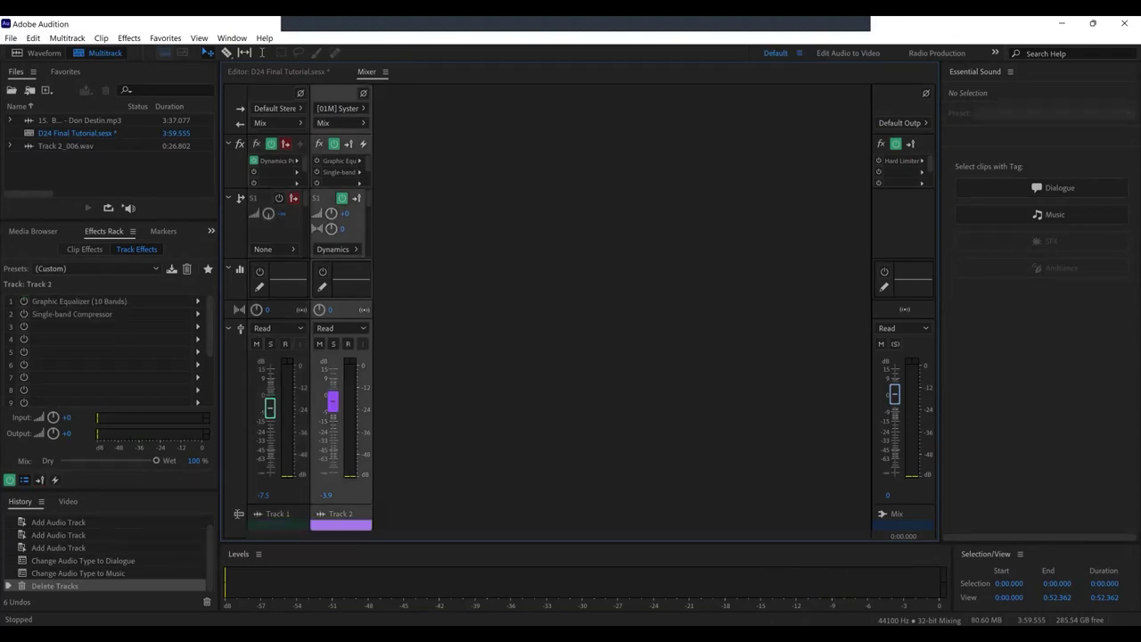
pyautogui.click(289, 75)
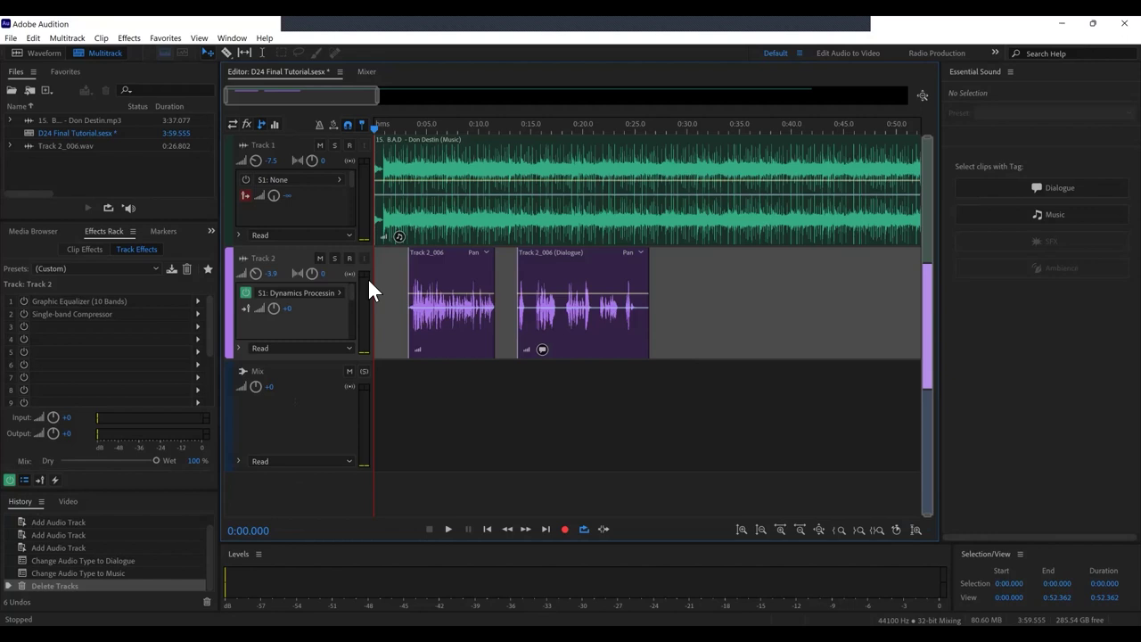
pyautogui.press('space')
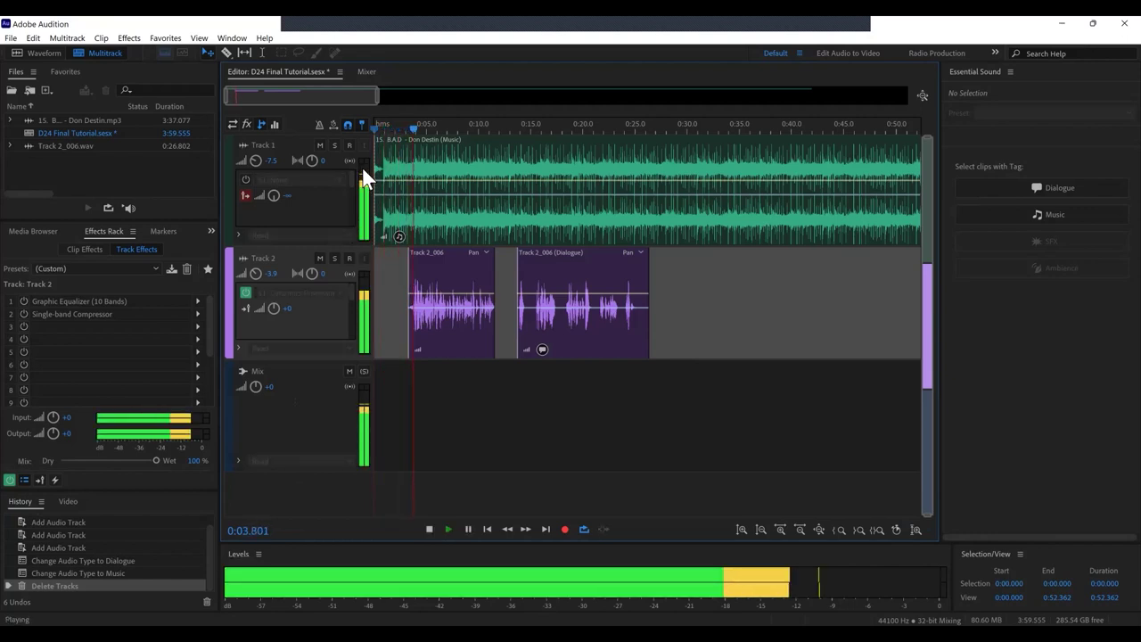
pyautogui.press('space')
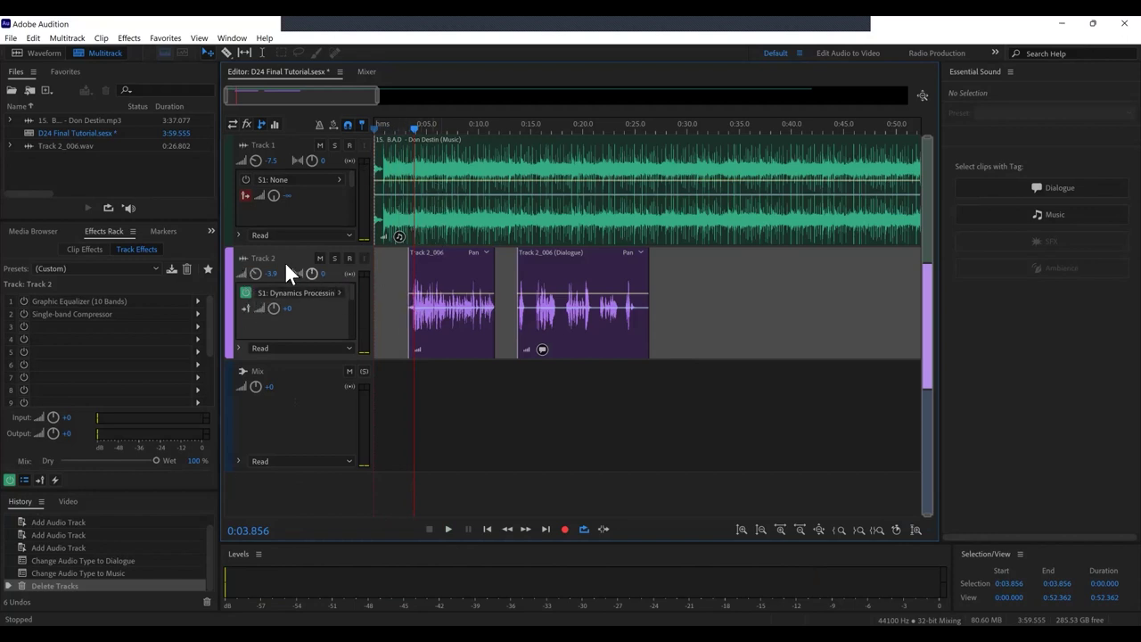
# Step: Turn on Track 2's Graphic Equalizer (10 Bands) and load its KWDC preset
pyautogui.click(57, 305)
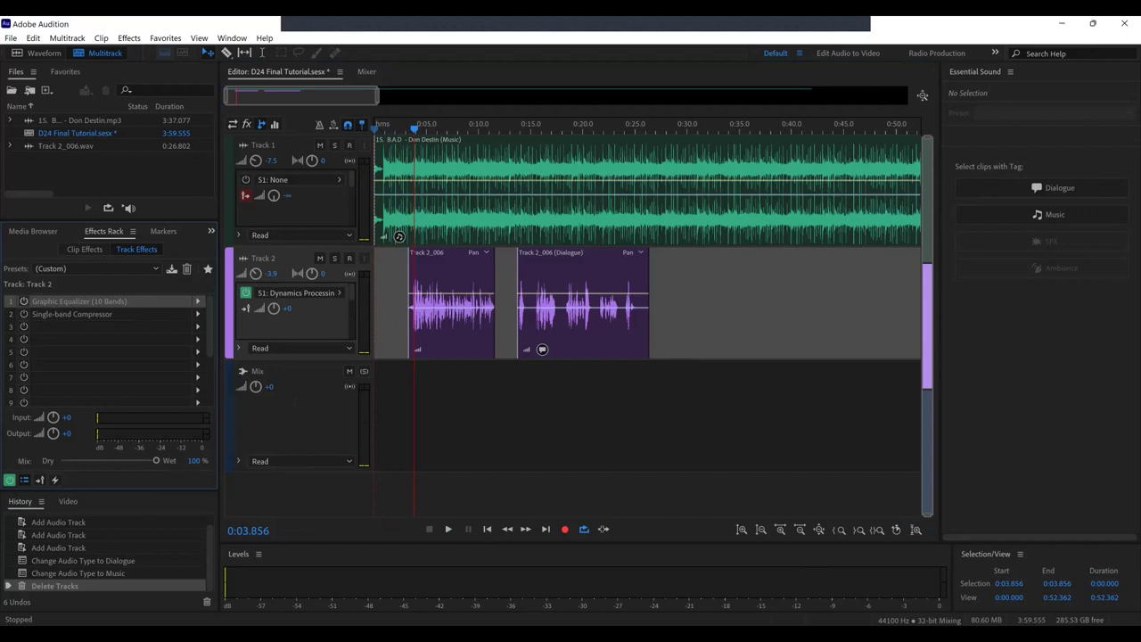
pyautogui.click(24, 302)
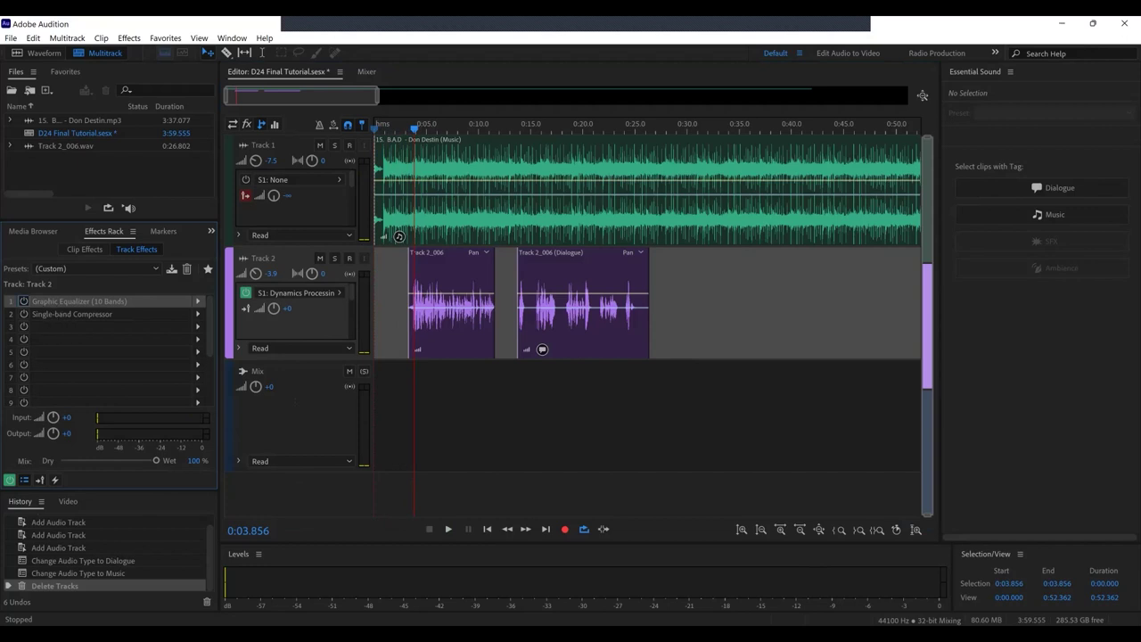
pyautogui.doubleClick(62, 302)
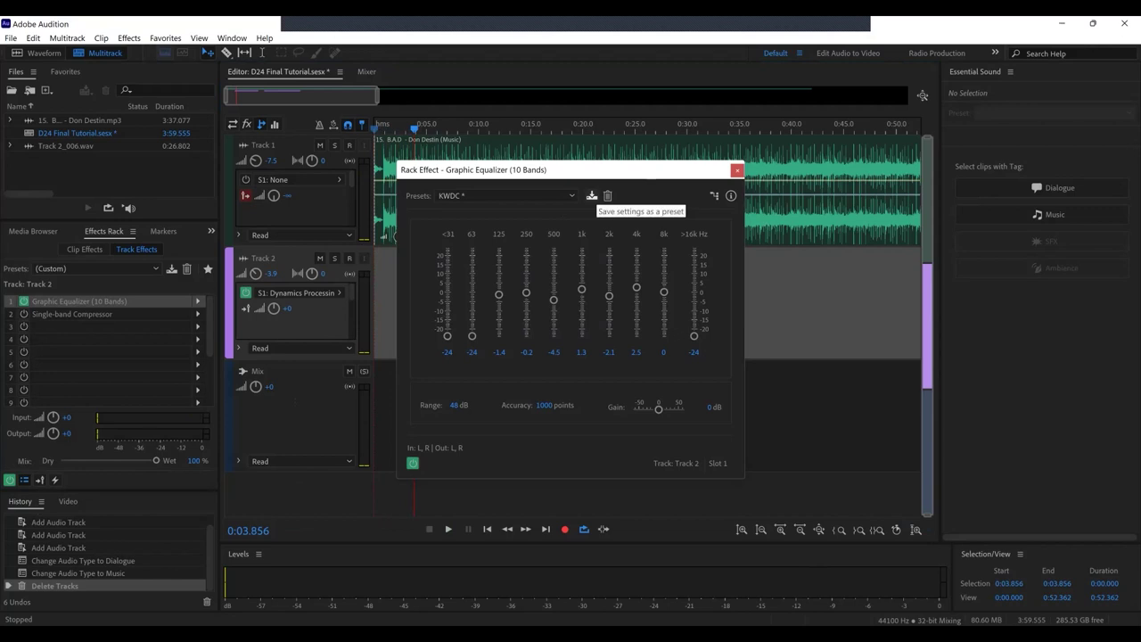
pyautogui.click(551, 197)
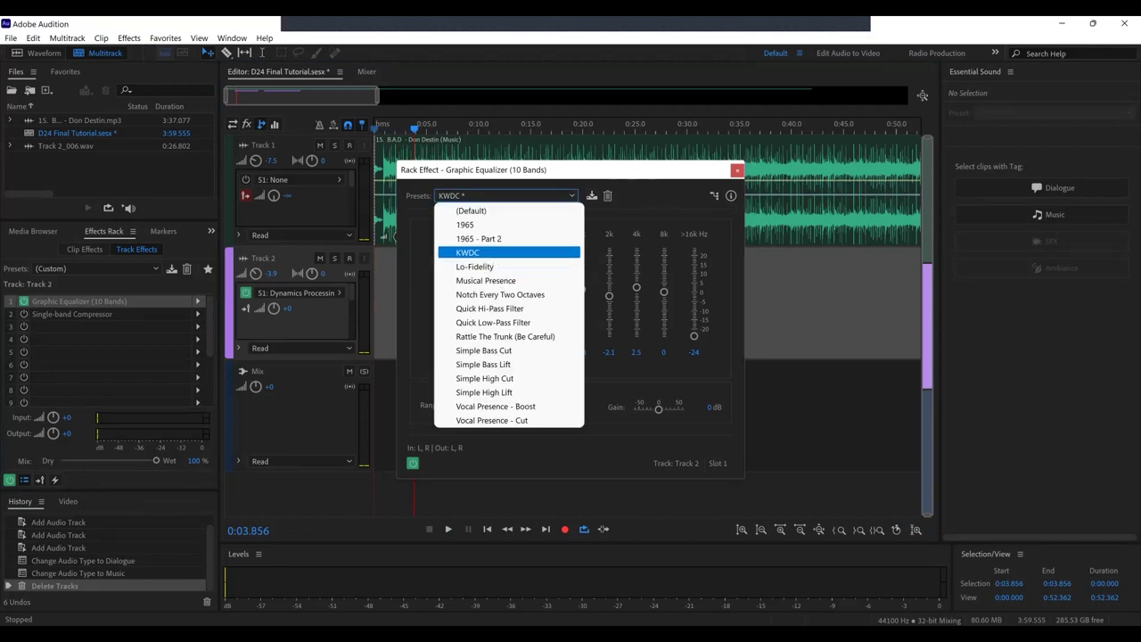
pyautogui.click(493, 257)
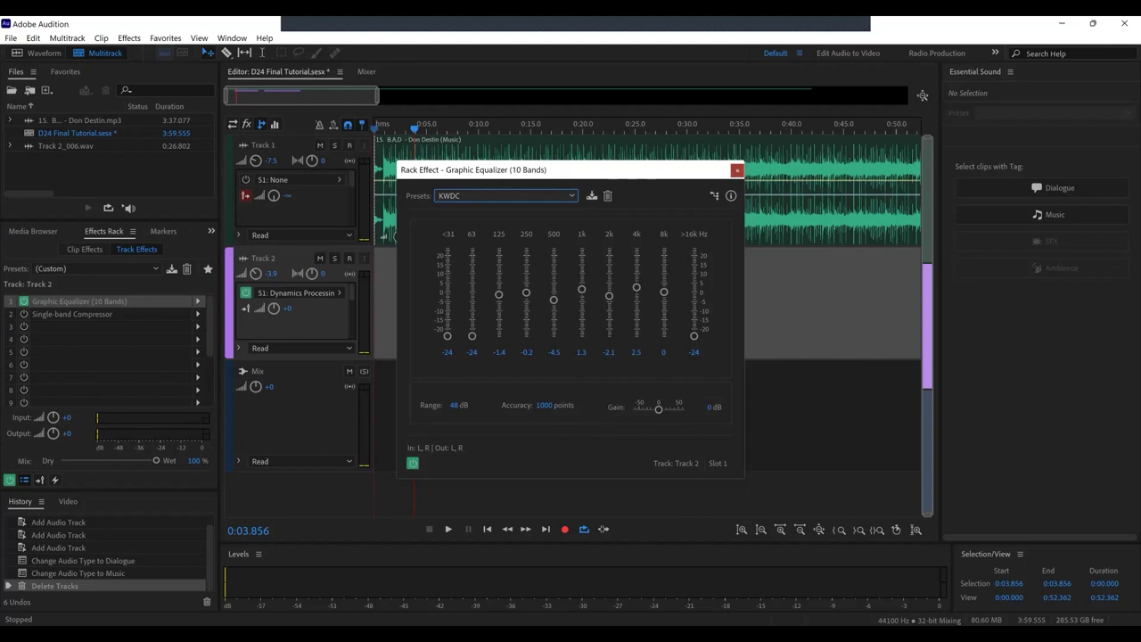
pyautogui.press('Escape')
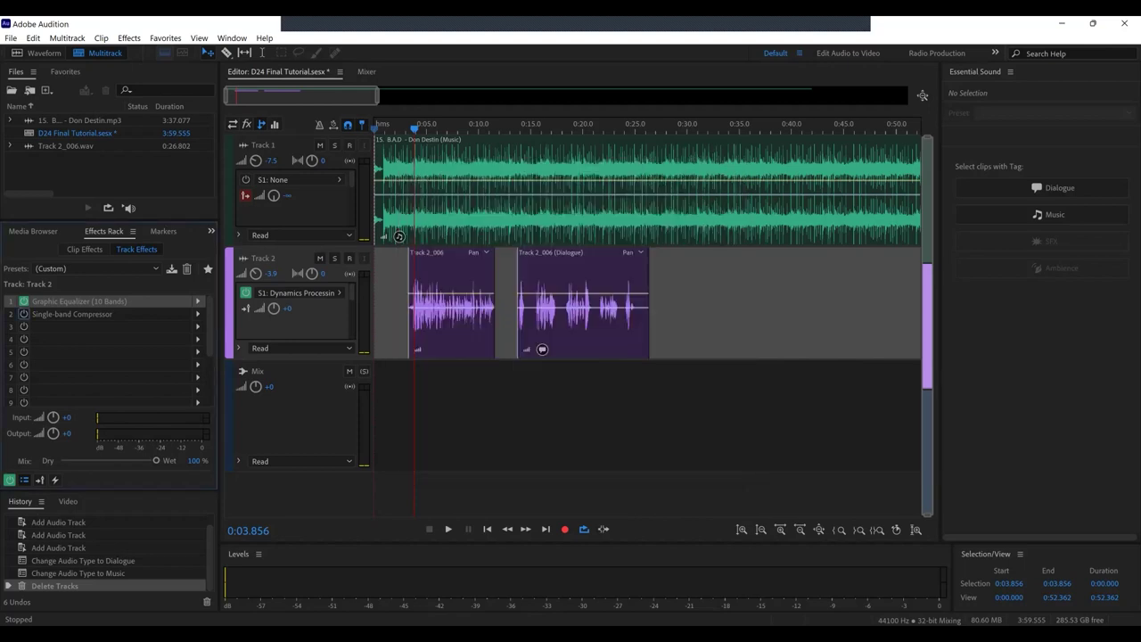
# Step: Load the KWDC preset on Track 2's Single-band Compressor
pyautogui.click(71, 314)
pyautogui.doubleClick(72, 314)
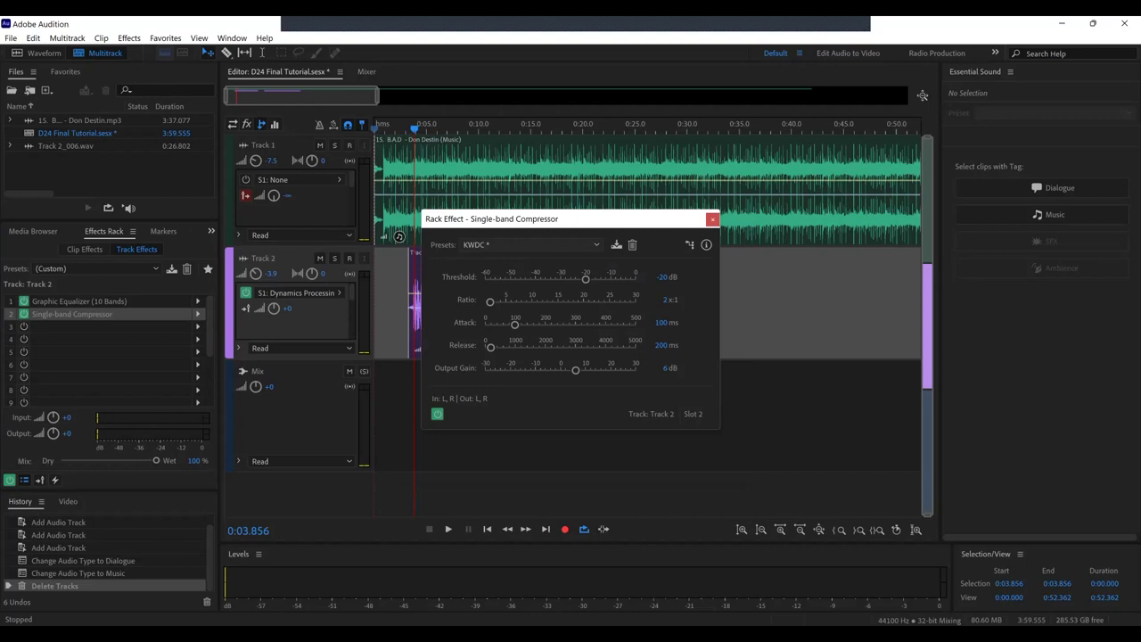
pyautogui.click(530, 245)
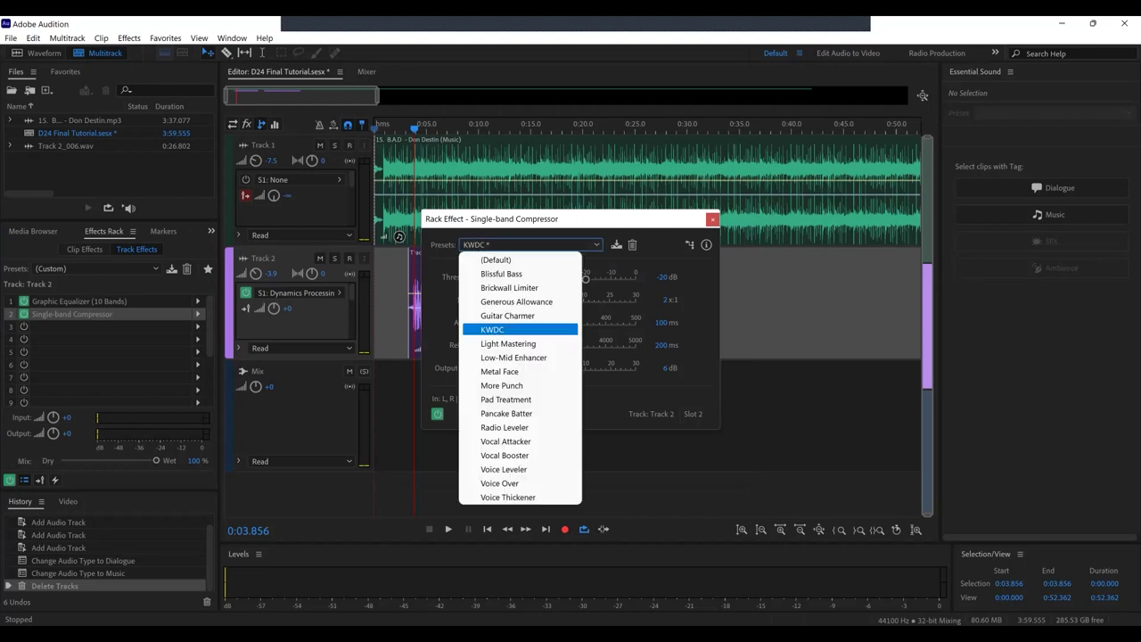
pyautogui.click(520, 329)
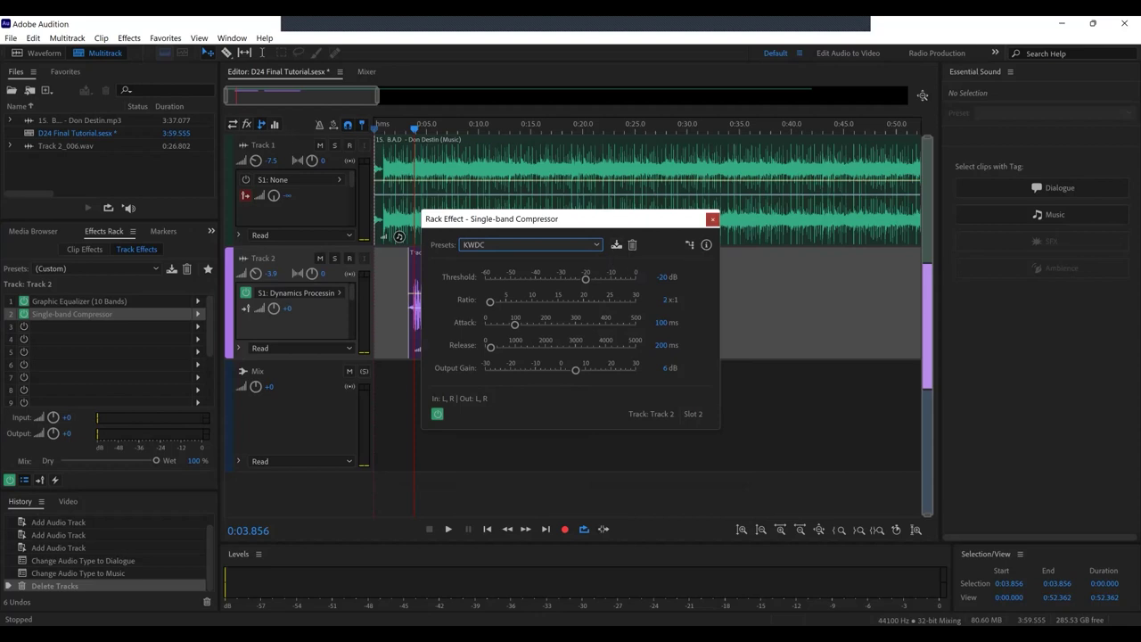
pyautogui.click(712, 218)
# Step: Enable the Mix track's Hard Limiter, leaving its preset at Limit to -3dB
pyautogui.click(294, 419)
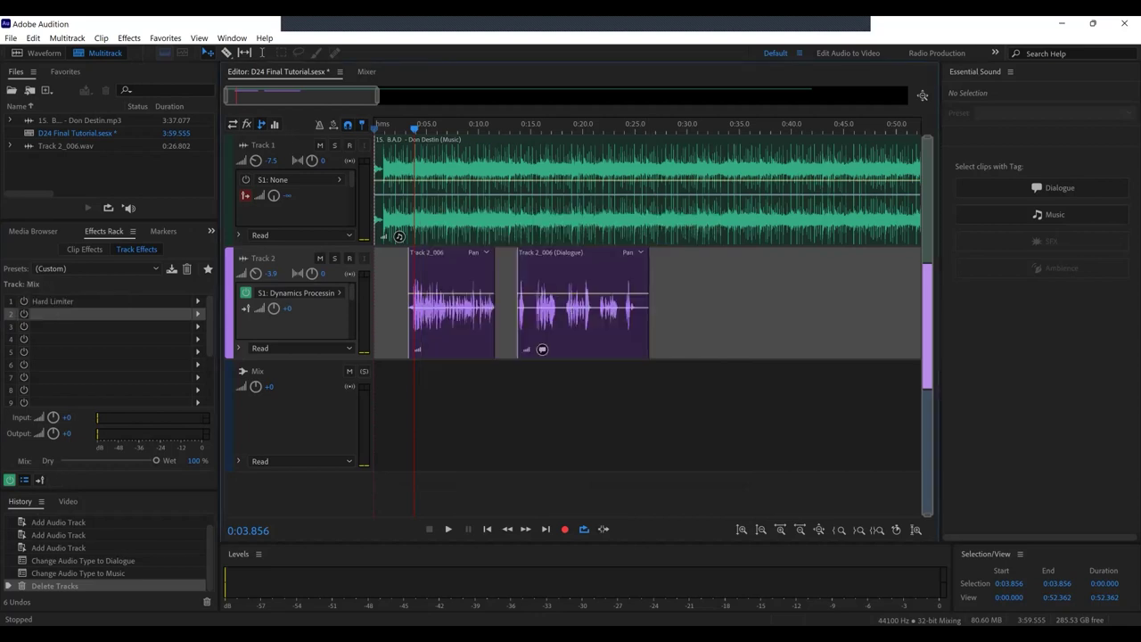
pyautogui.click(22, 303)
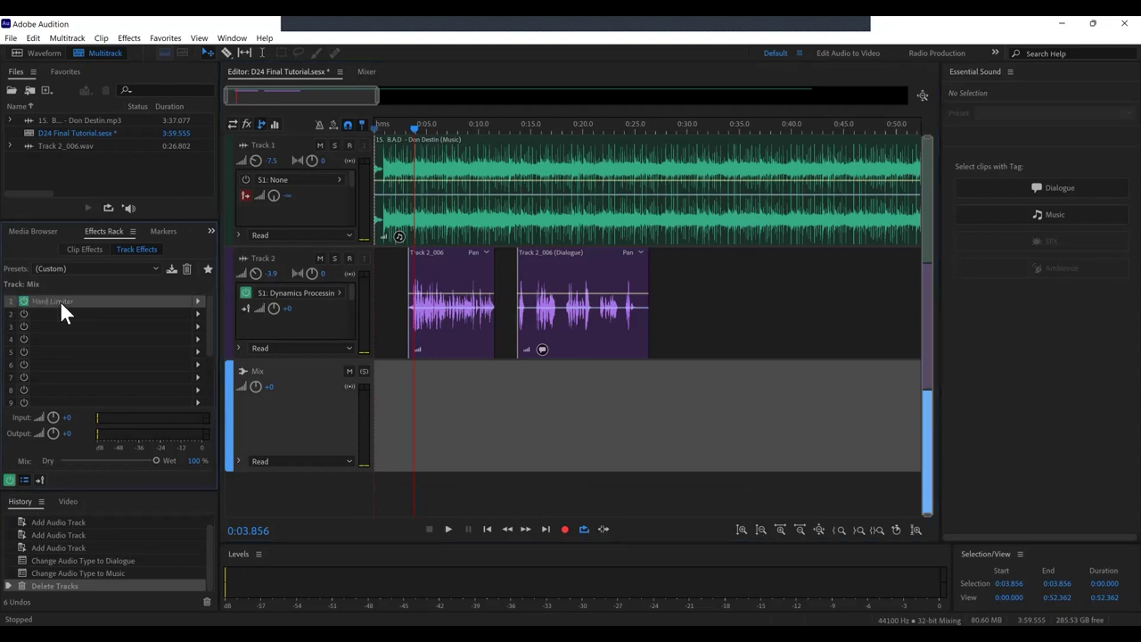
pyautogui.doubleClick(60, 301)
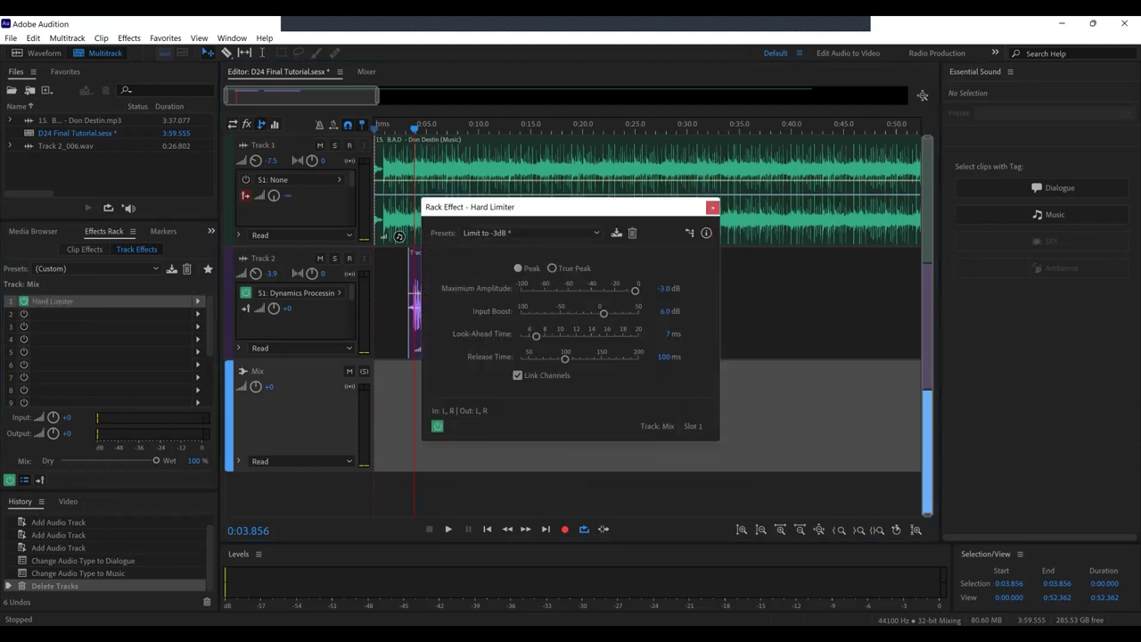
pyautogui.click(530, 233)
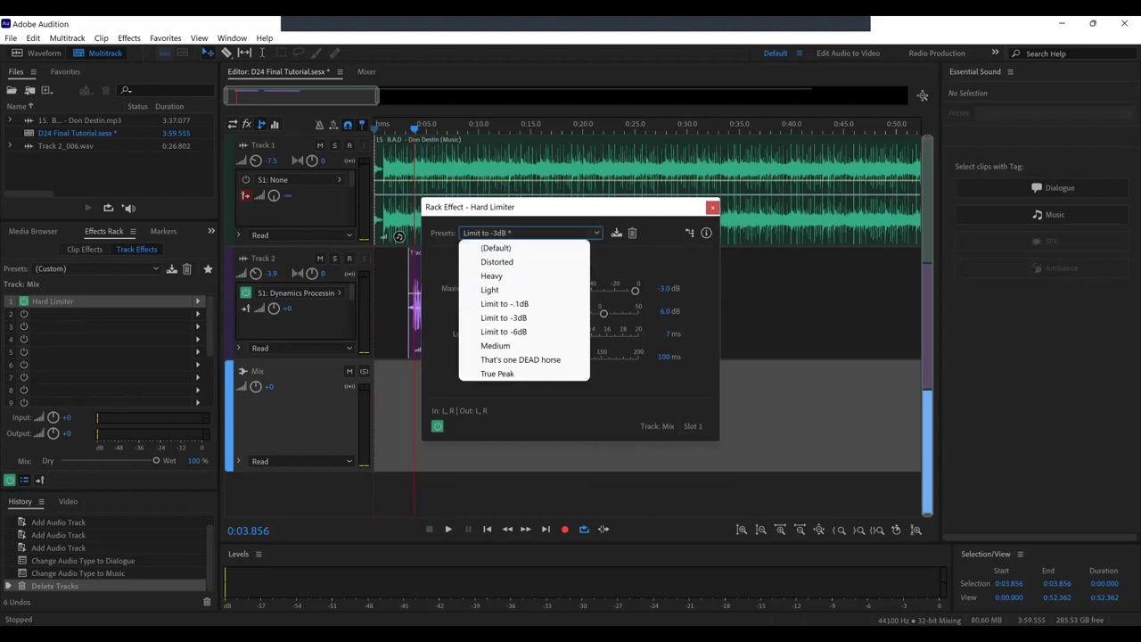
pyautogui.press('Escape')
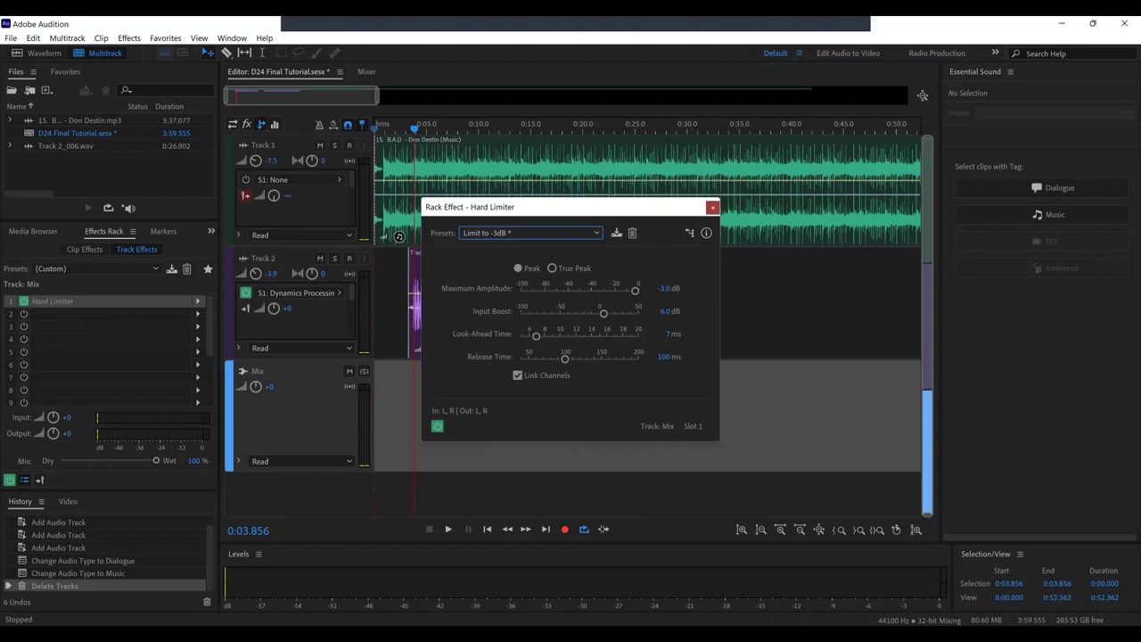
pyautogui.click(712, 207)
# Step: Turn on side-chain input for Track 1's Dynamics Processing
pyautogui.click(285, 157)
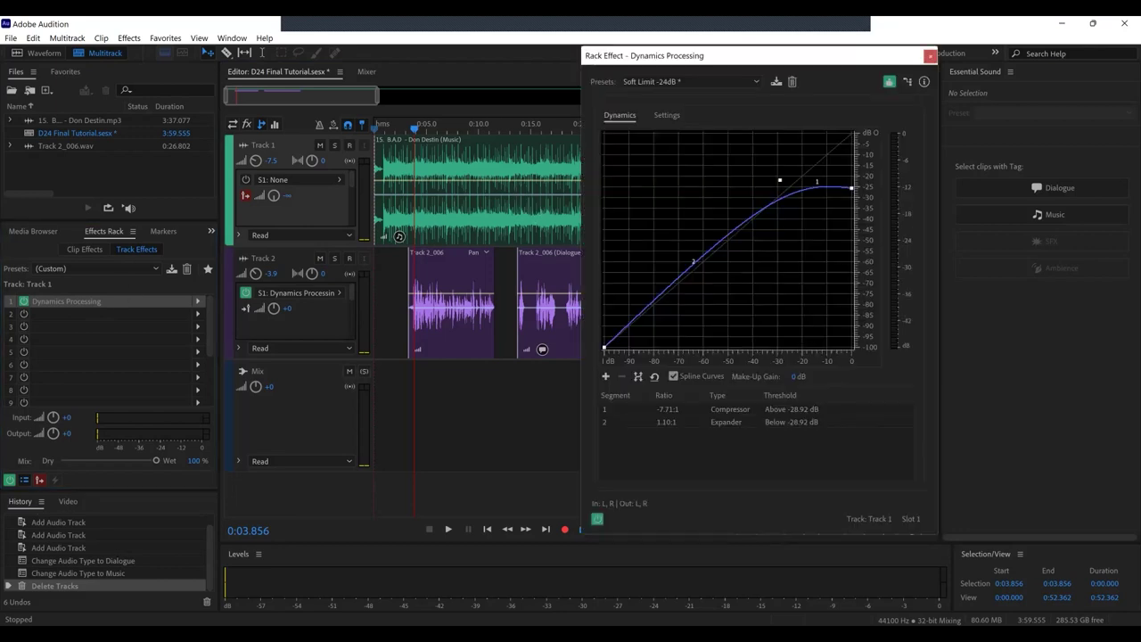
pyautogui.click(889, 81)
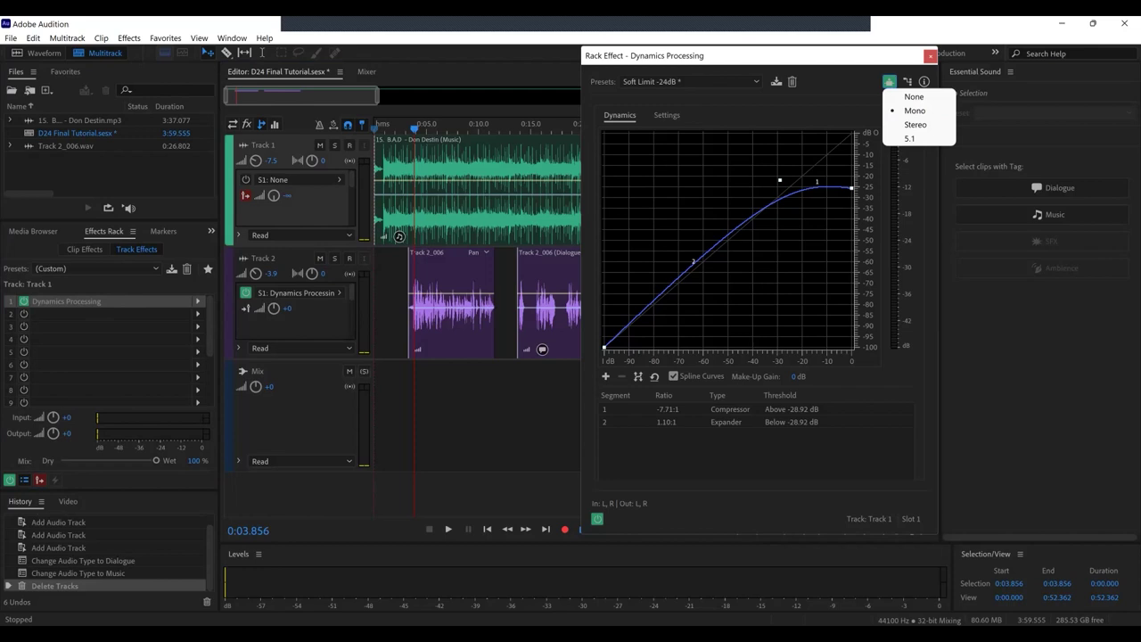
pyautogui.press('Escape')
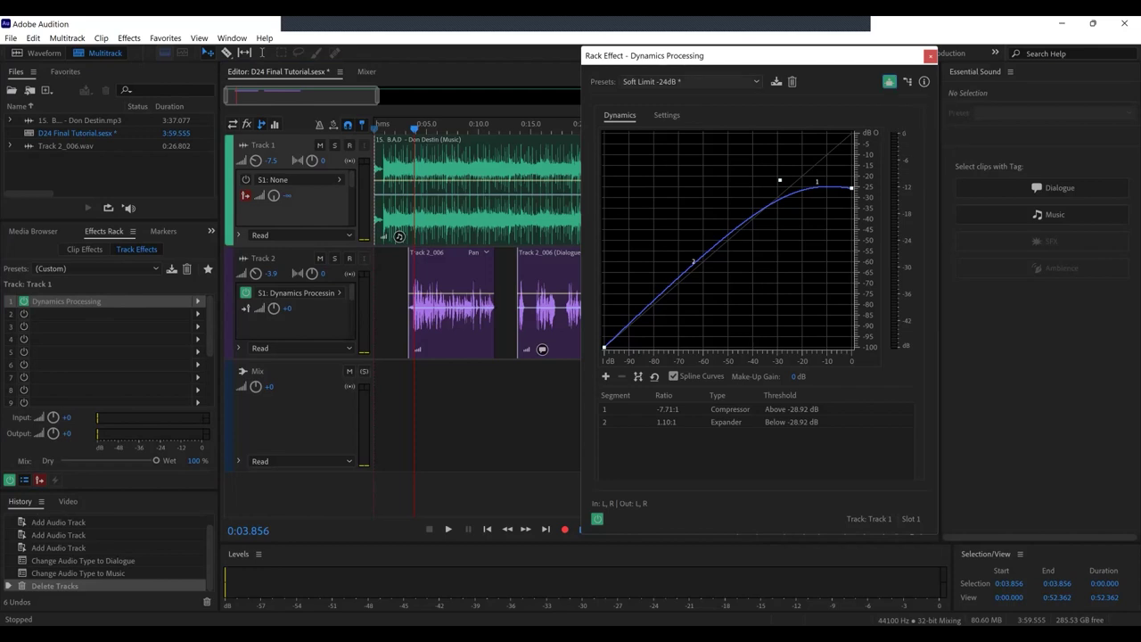
# Step: Raise the curve's top-right point so segment 1's ratio becomes -8.41:1
pyautogui.click(691, 81)
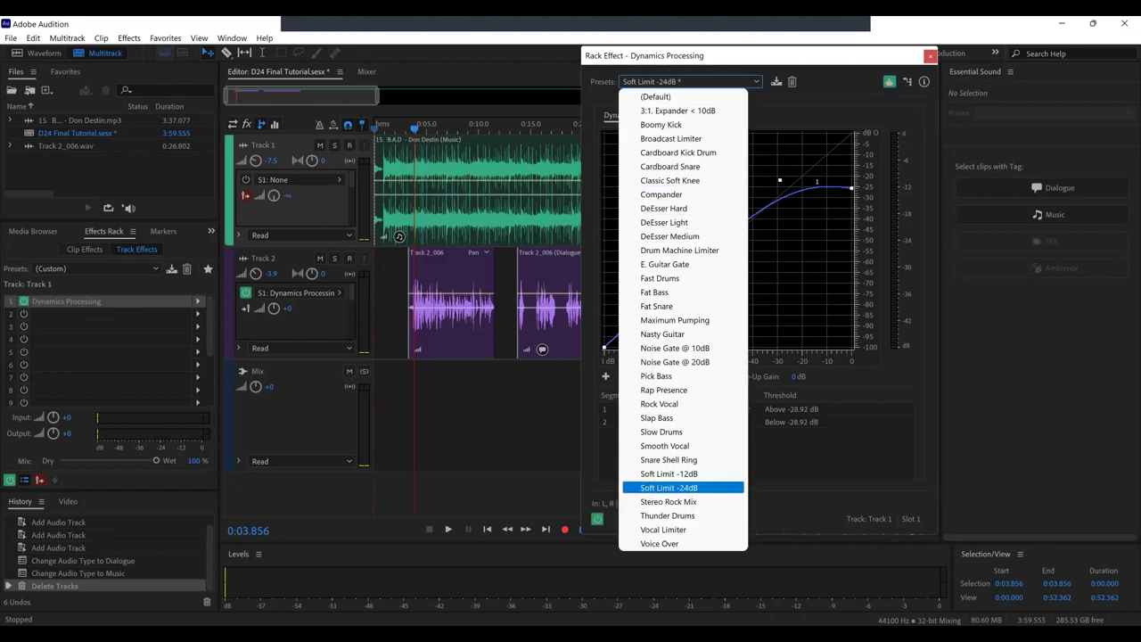
pyautogui.press('Escape')
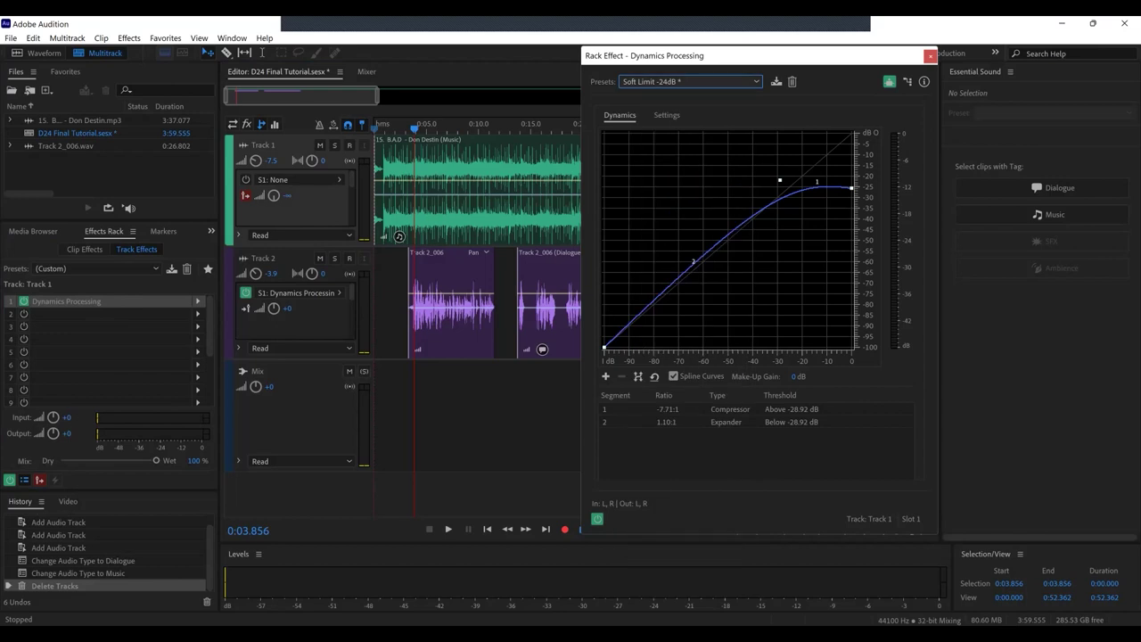
pyautogui.moveTo(852, 188)
pyautogui.moveTo(851, 188)
pyautogui.mouseDown()
pyautogui.moveTo(851, 213)
pyautogui.moveTo(851, 188)
pyautogui.mouseUp()
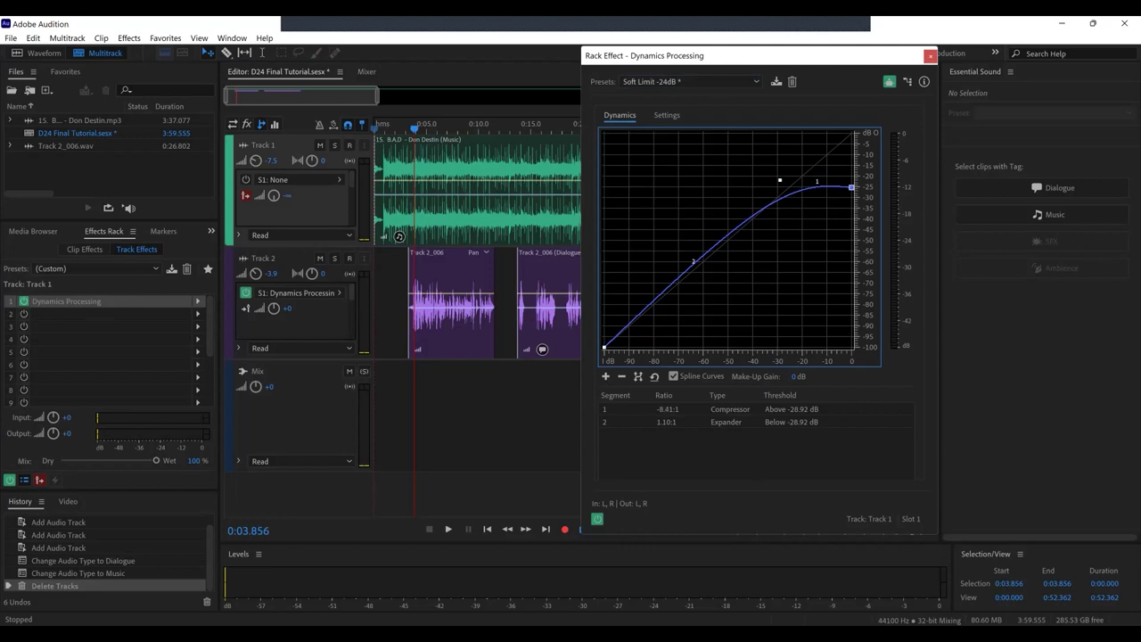
# Step: Close Dynamics Processing, confirm Track 2's send feeds its side-chain, and rewind the playhead to the start
pyautogui.click(930, 55)
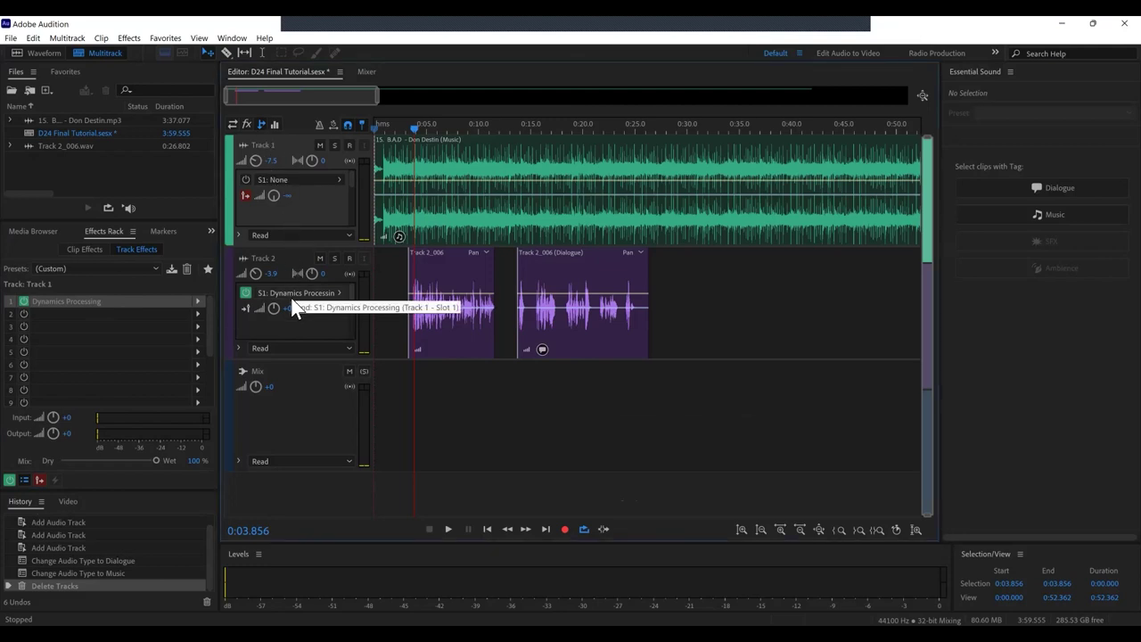
pyautogui.click(339, 294)
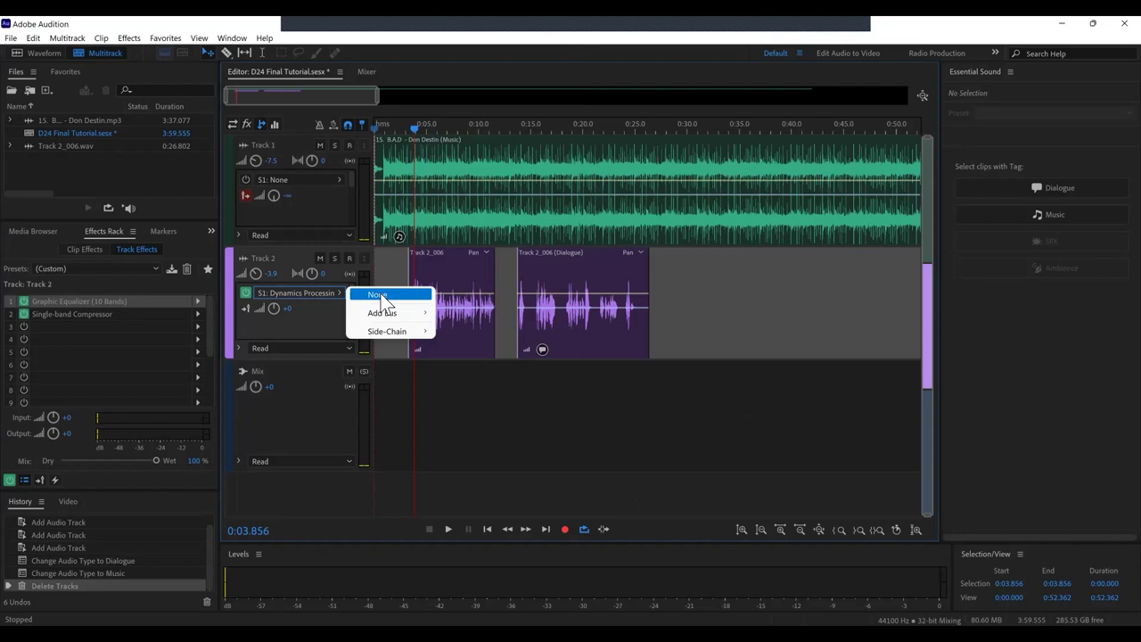
pyautogui.moveTo(387, 330)
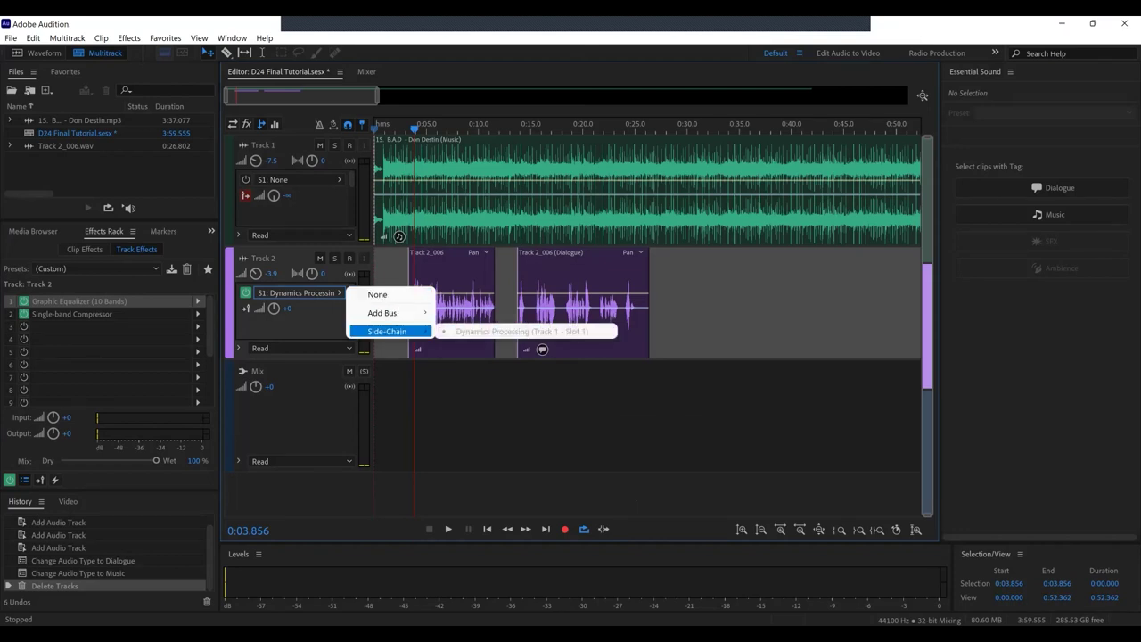
pyautogui.press('Escape')
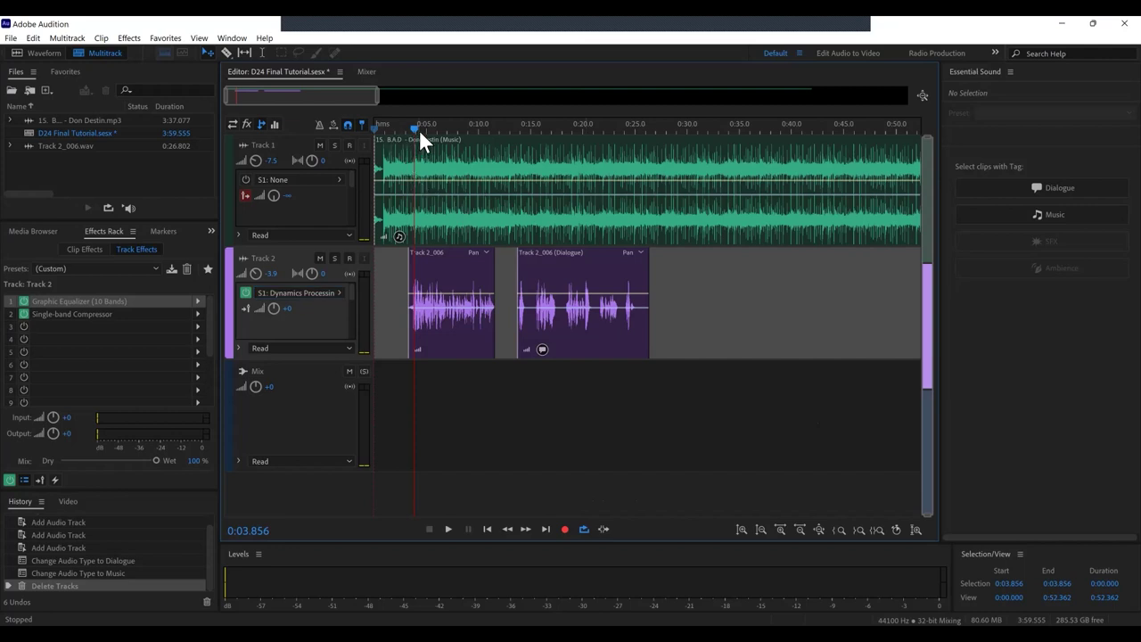
pyautogui.moveTo(419, 130); pyautogui.dragTo(353, 117)
pyautogui.click(406, 130)
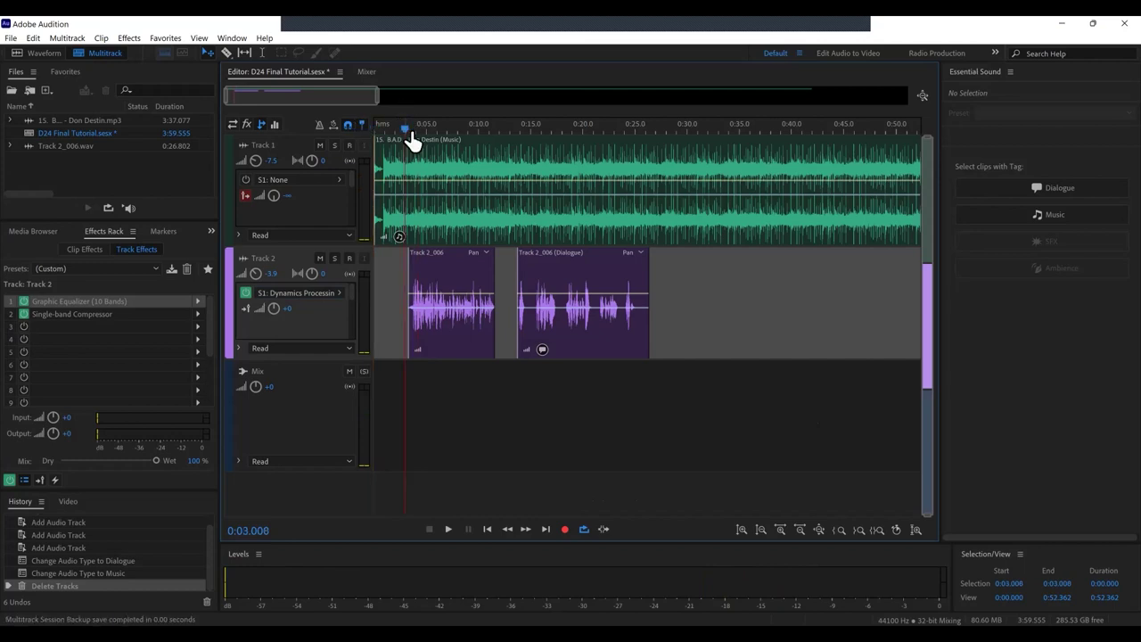
pyautogui.press('space')
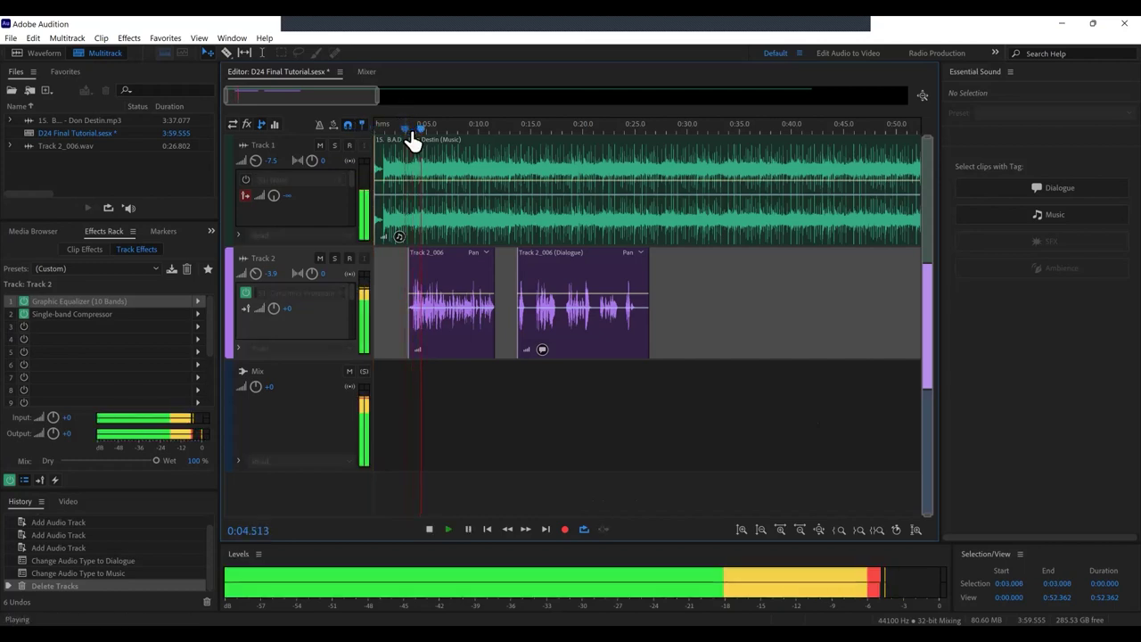